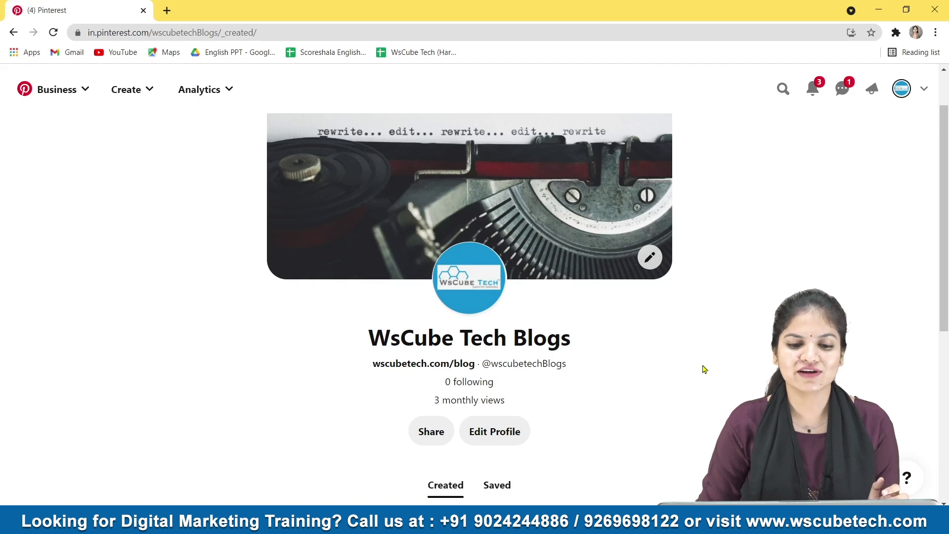
drag(453, 341, 338, 343)
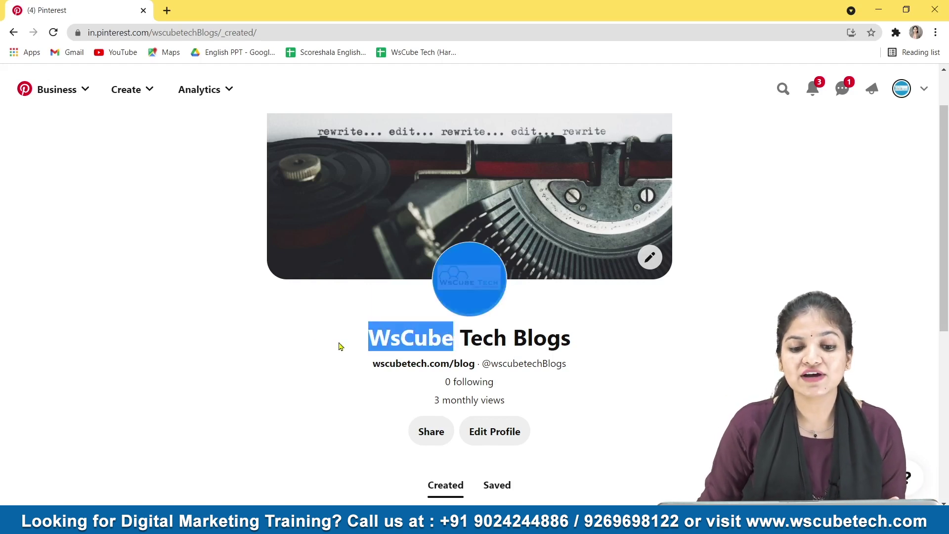
drag(400, 342, 310, 341)
click(762, 405)
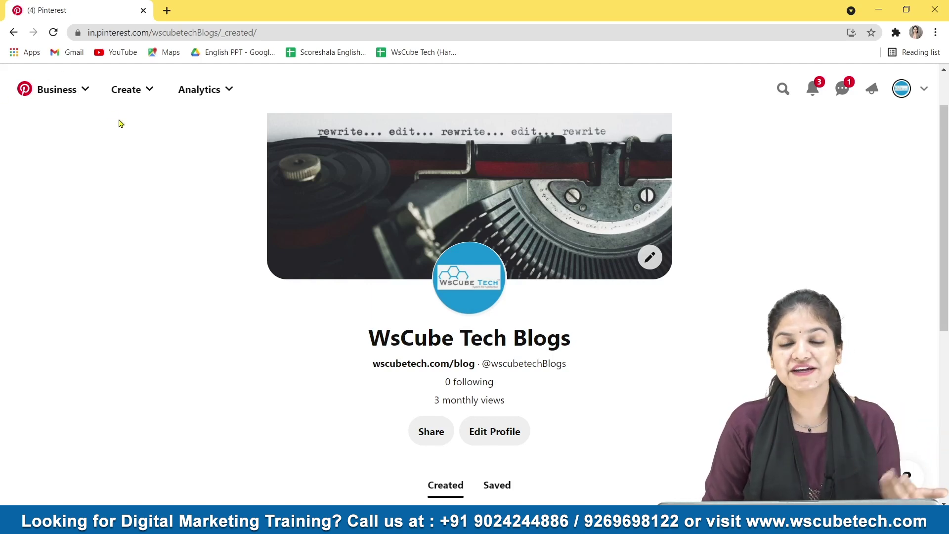
Open the home feed of the business account from the profile page
click(143, 97)
click(131, 215)
click(70, 91)
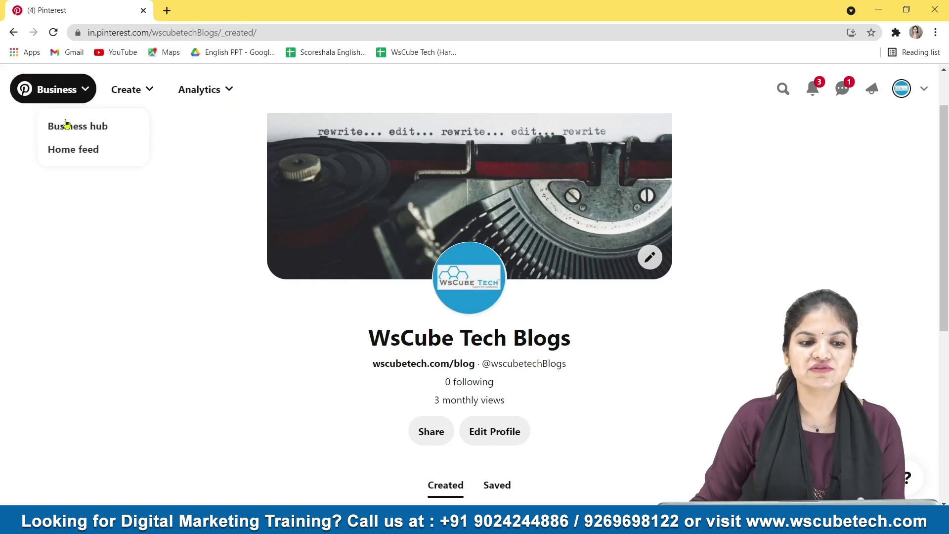
click(66, 150)
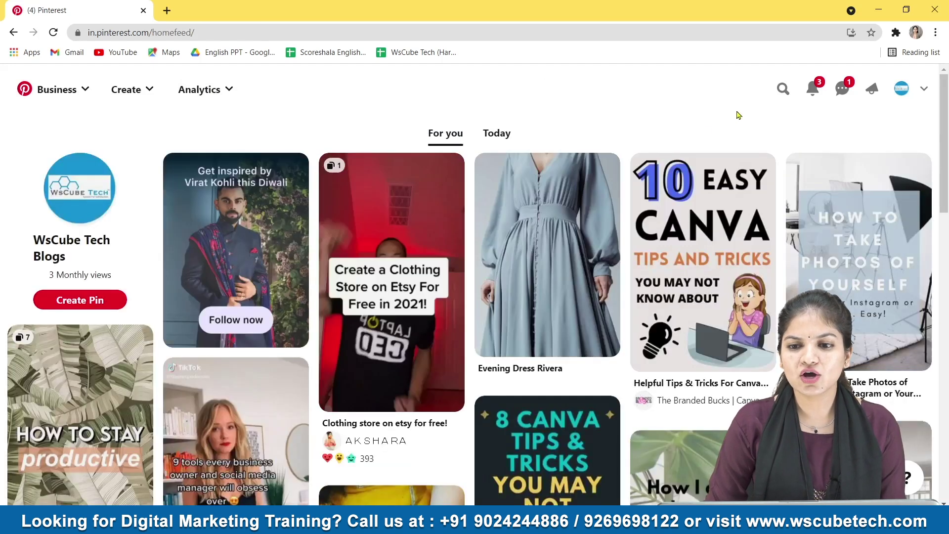
Enter "blog" in the Pinterest search to bring up keyword suggestions
click(783, 89)
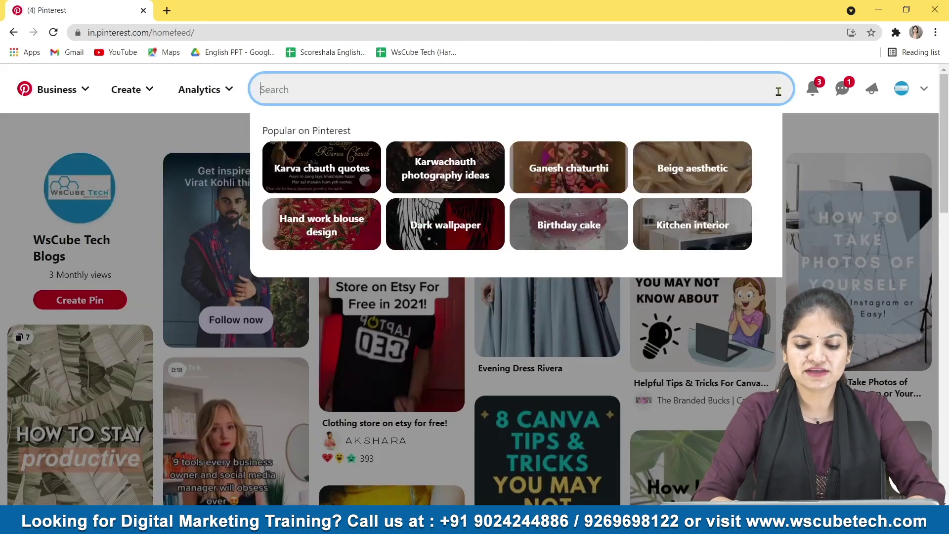
text(bl)
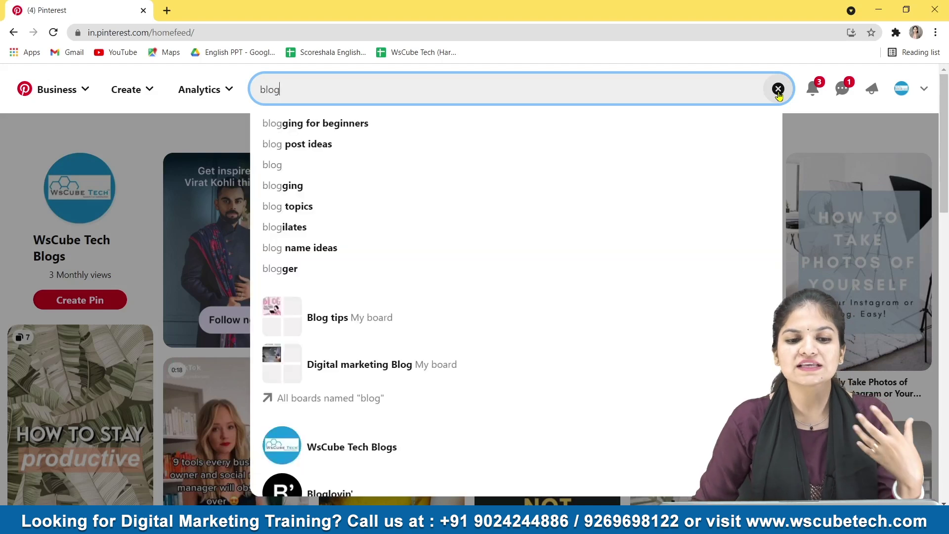
text(og)
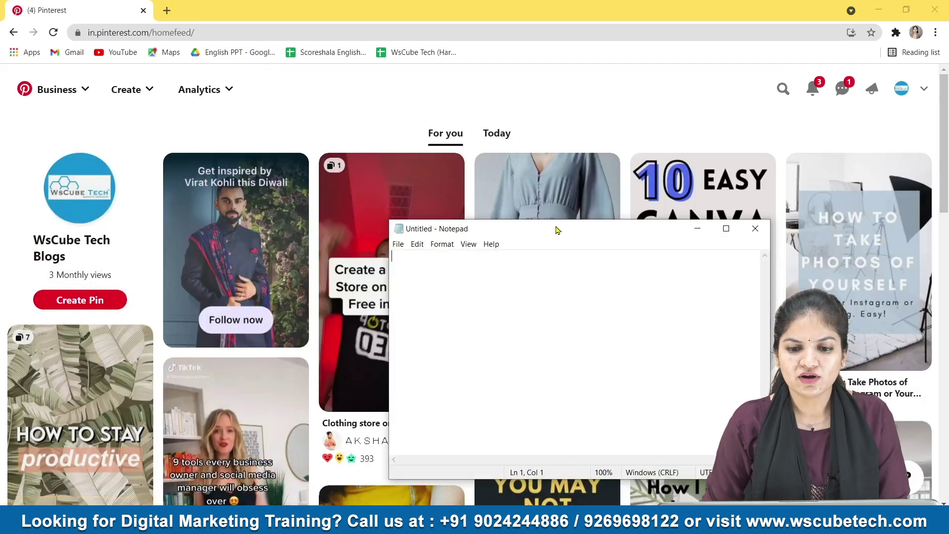
Move the empty Notepad window clear of the search suggestions and note the keywords "Bloggig, Blogging for beginners" in it
drag(557, 227, 684, 299)
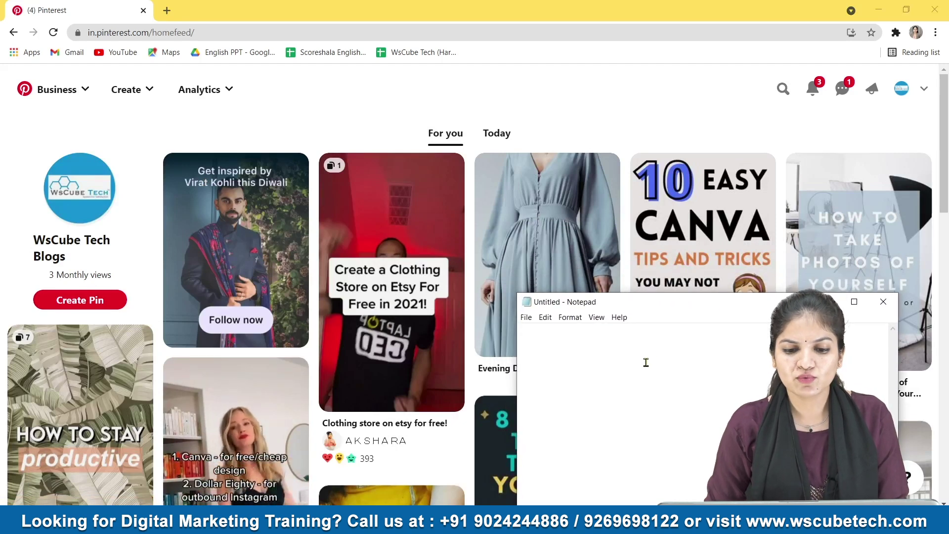
text(Blogg)
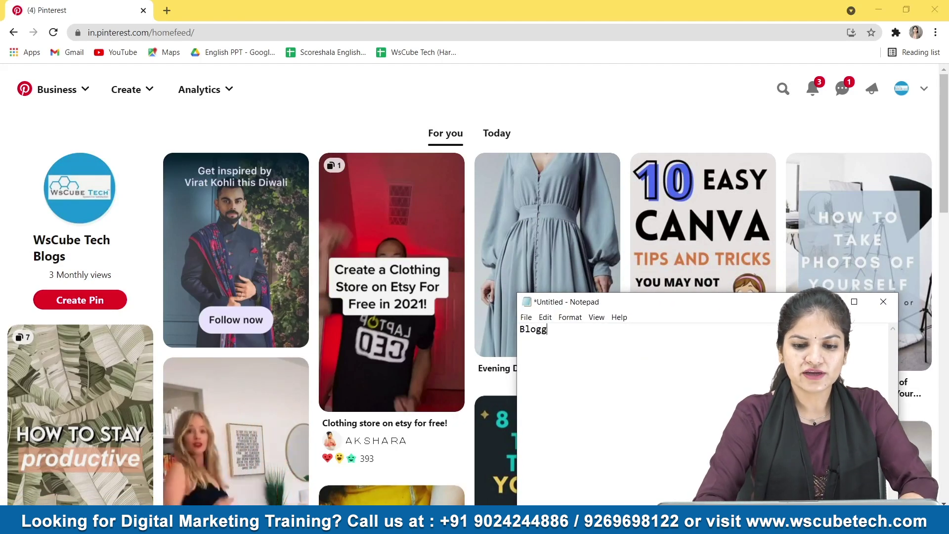
text(ig,)
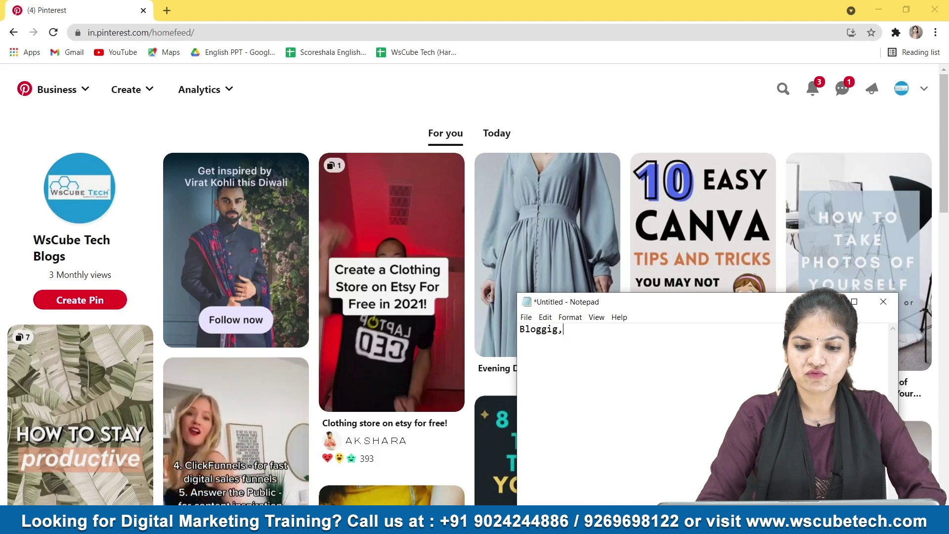
text( Blo)
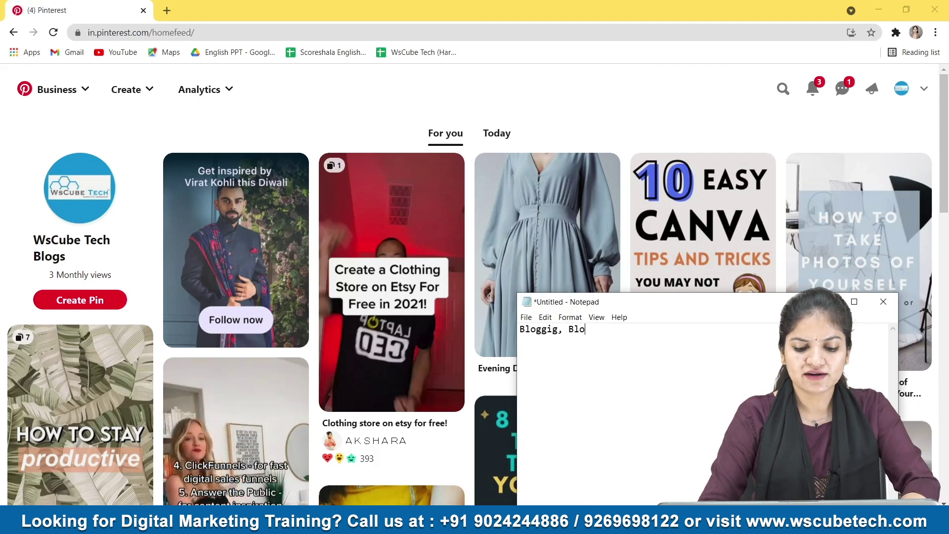
text(gging for b)
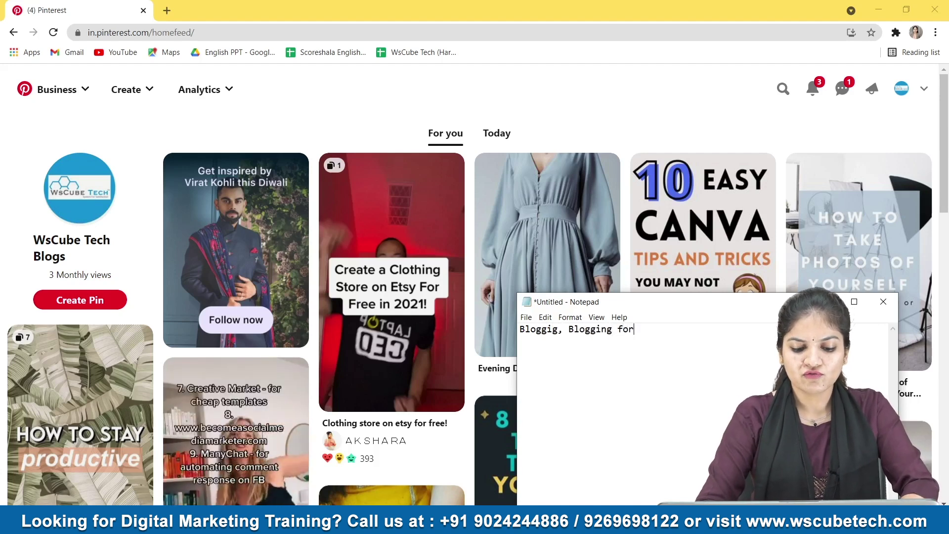
text(eginners)
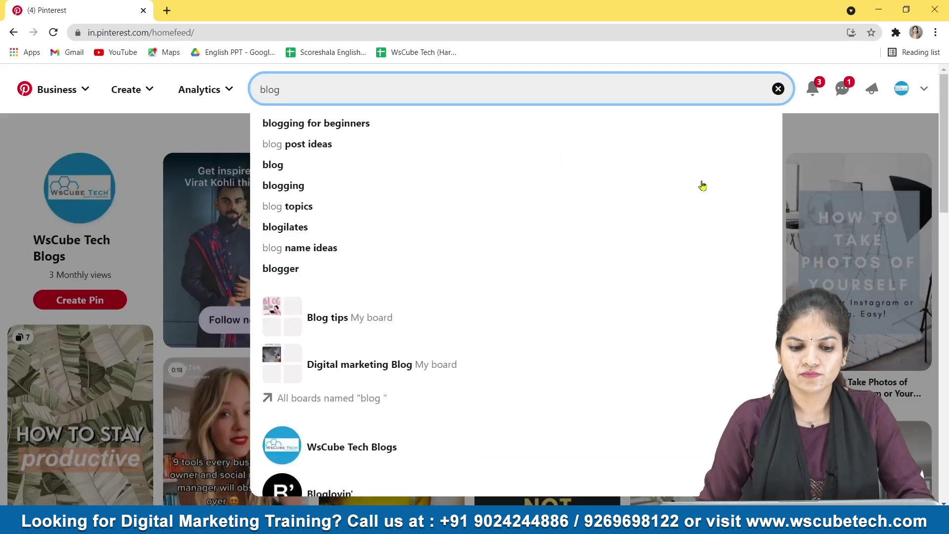
Review the Pinterest suggestions for "blog" again and add "Blogging Topic" to the Notepad keyword list
click(678, 321)
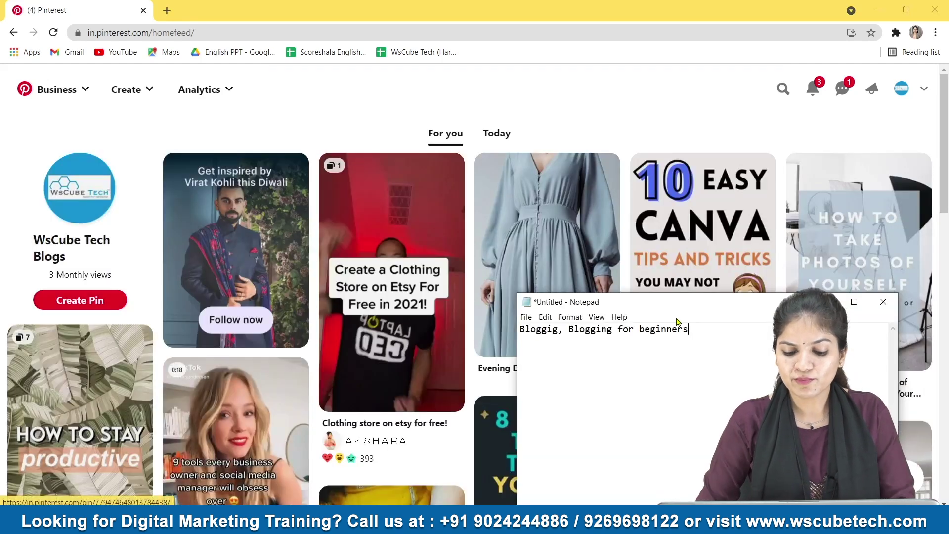
click(782, 90)
click(782, 90)
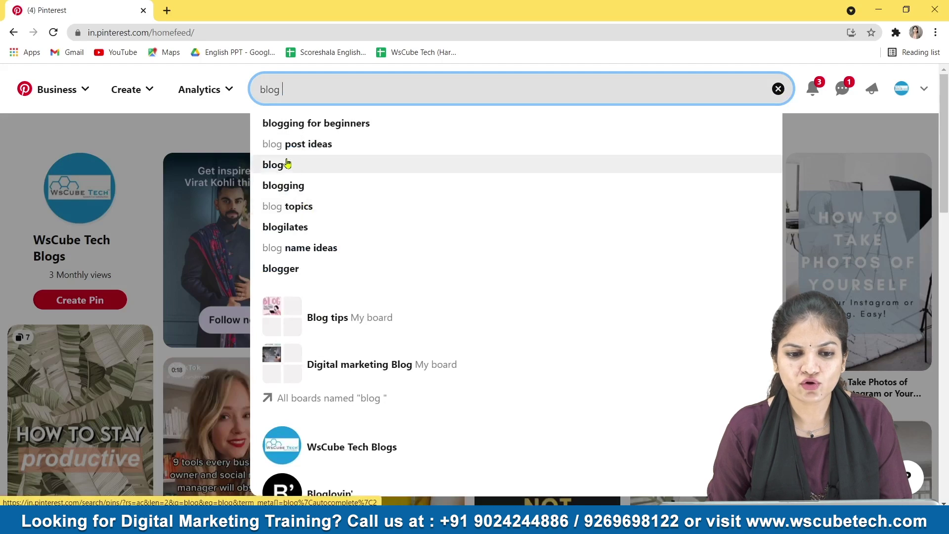
key(alt+Tab)
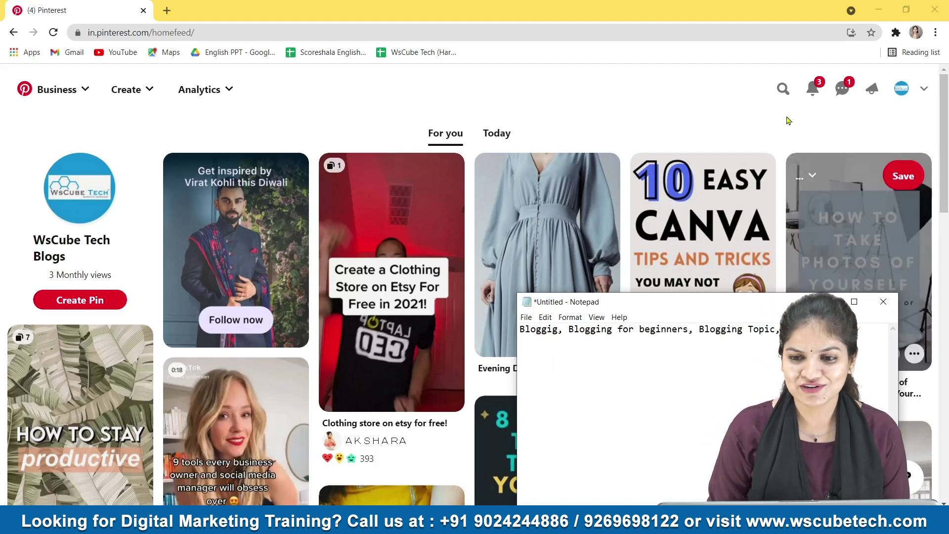
Look up the Pinterest search suggestions for the term "blogging"
click(783, 89)
text(blog)
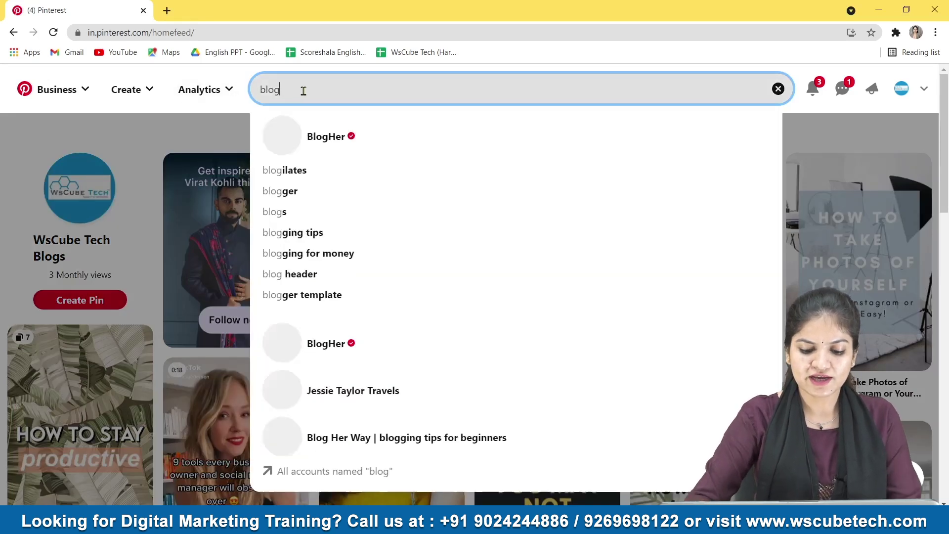
text(ging)
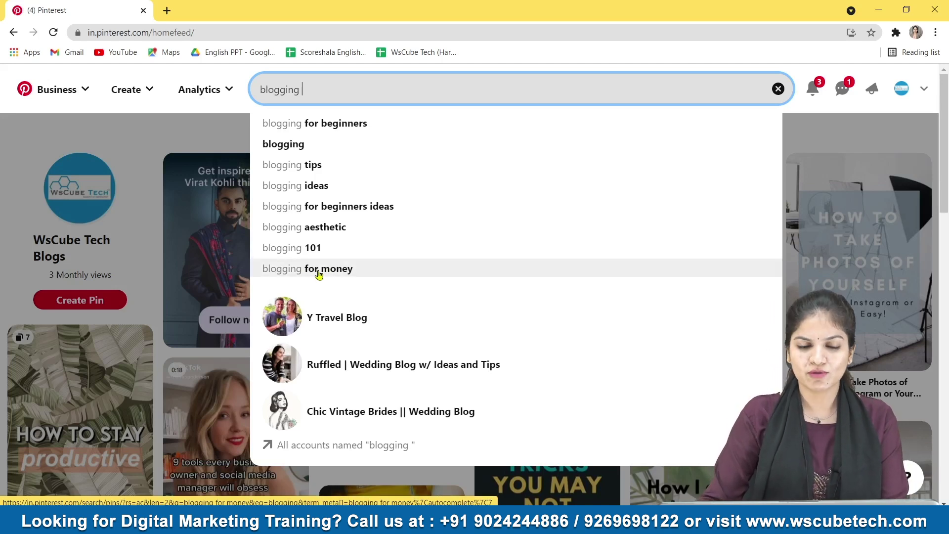
Change the search term to "blogs" to get a different set of keyword suggestions
drag(332, 91, 282, 91)
click(282, 92)
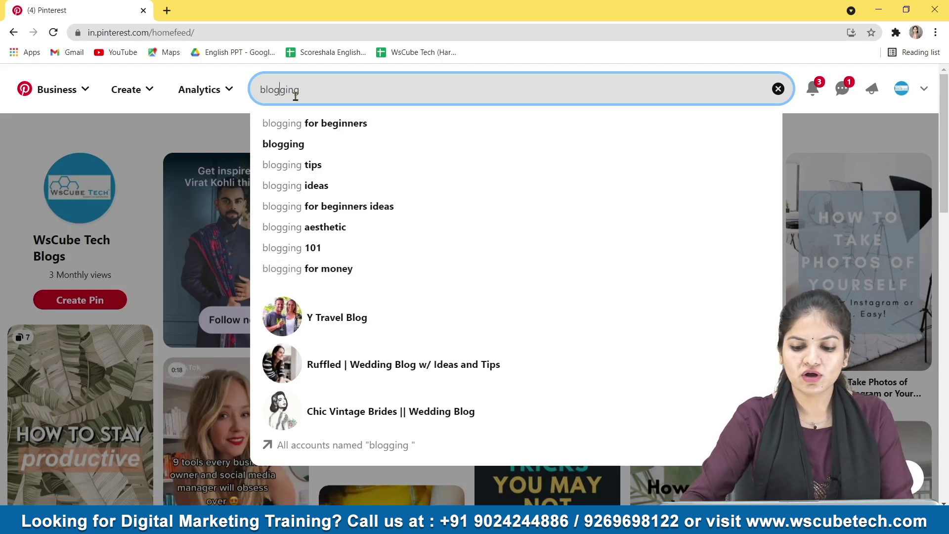
key(Delete)
key(Delete)
key(Delete)
key(Delete)
key(Delete)
text(s)
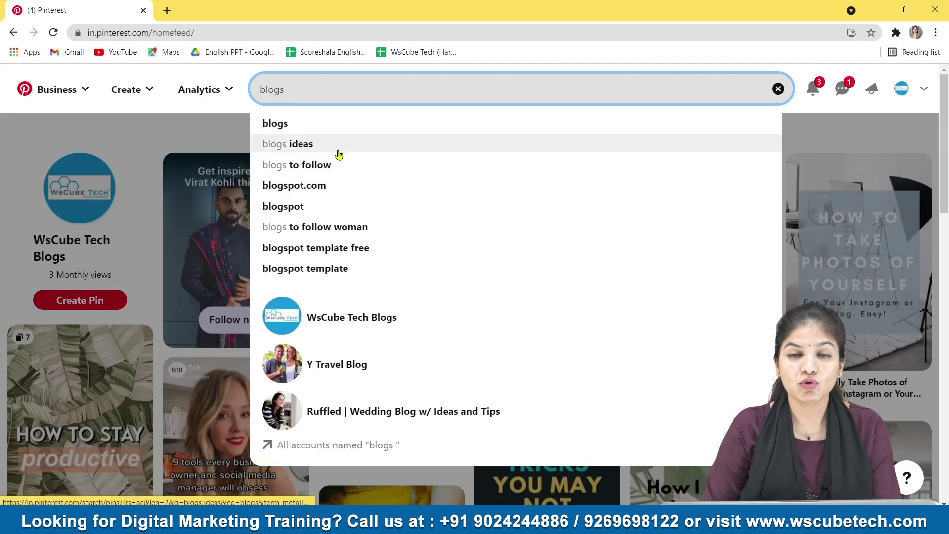
Switch to Notepad and add "to follow," to the end of the keyword list
key(alt+Tab)
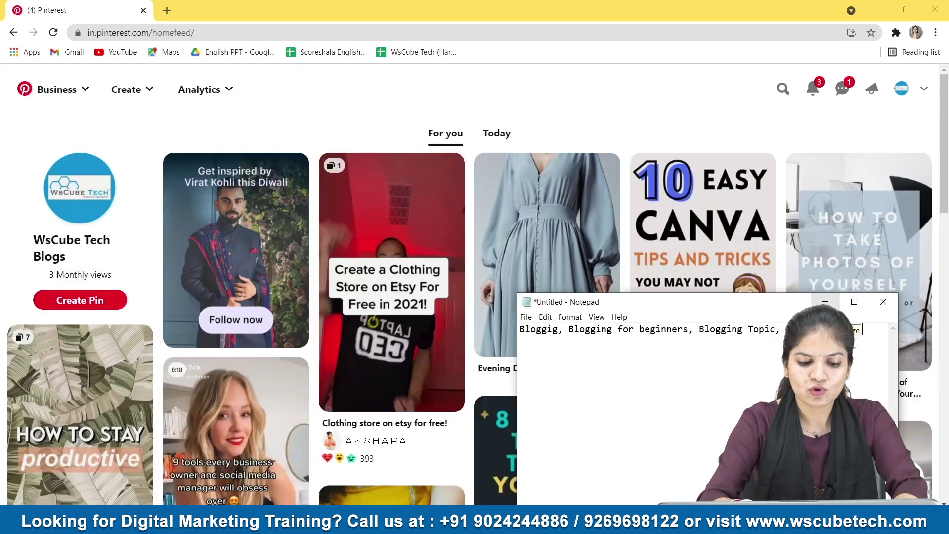
text(follow)
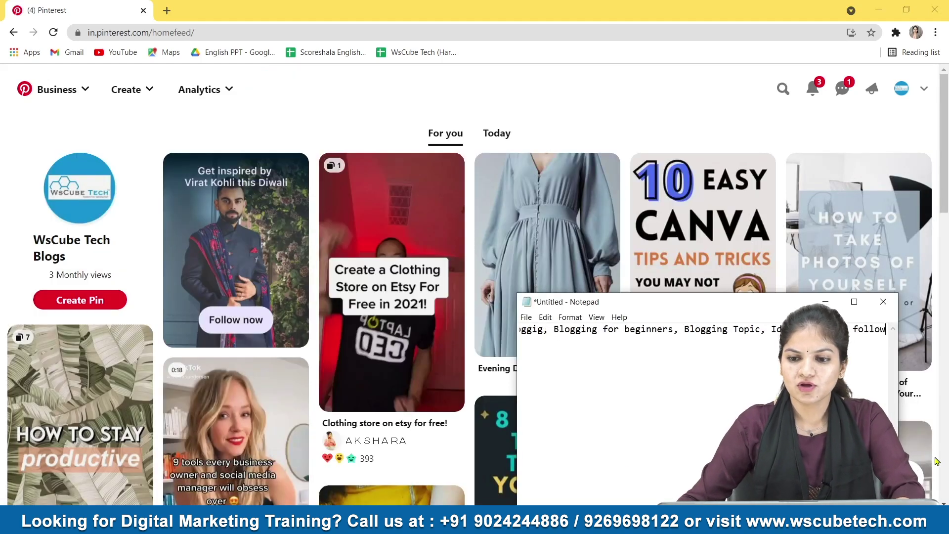
text(,)
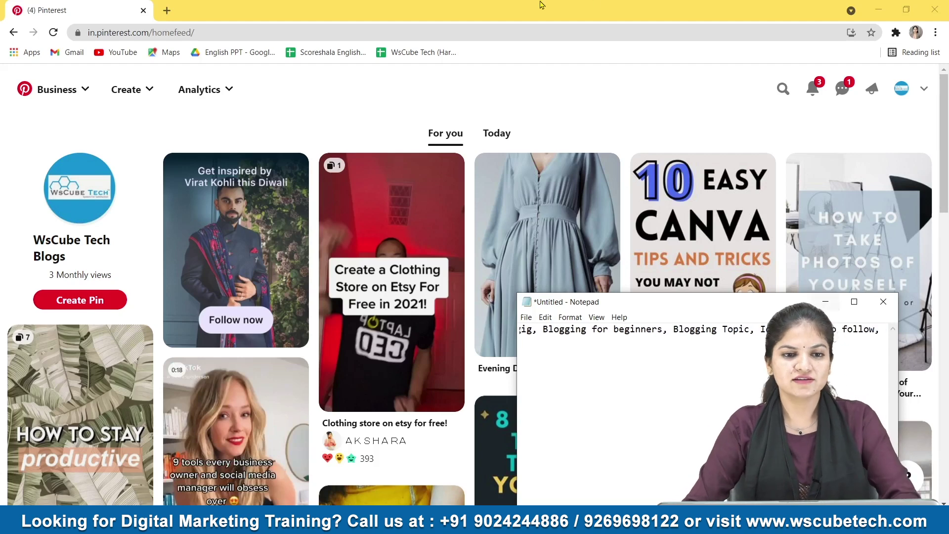
Return to Pinterest, replace the search term with "food blogs" and run the suggested search "food blogs to follow"
key(alt+Tab)
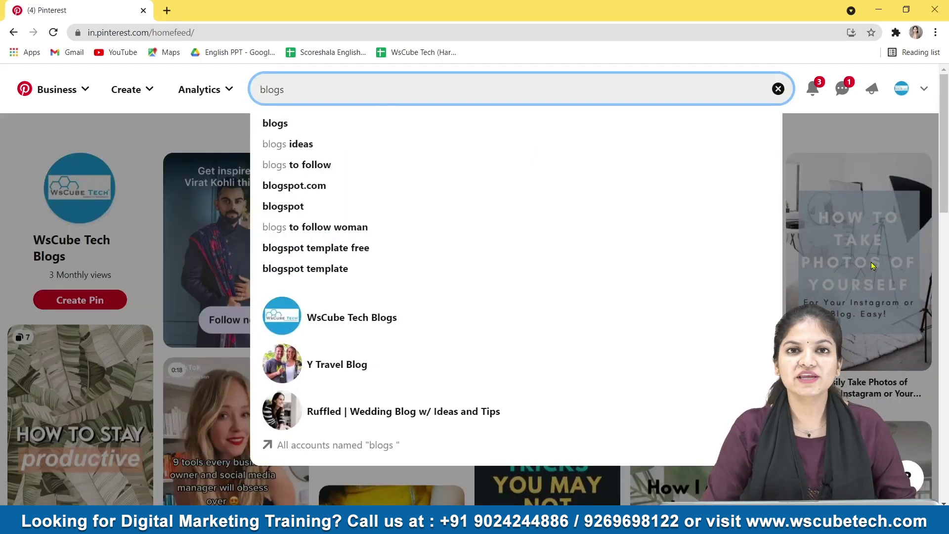
click(874, 265)
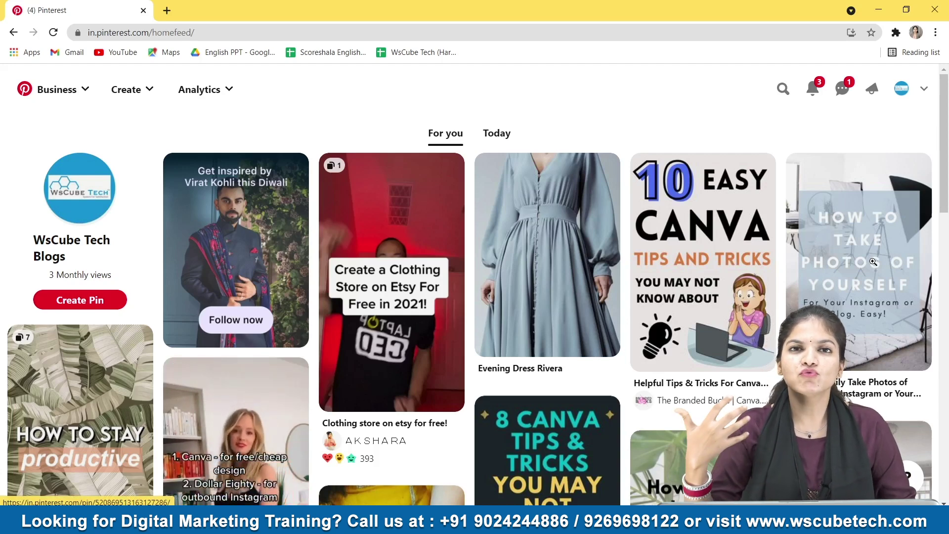
click(783, 89)
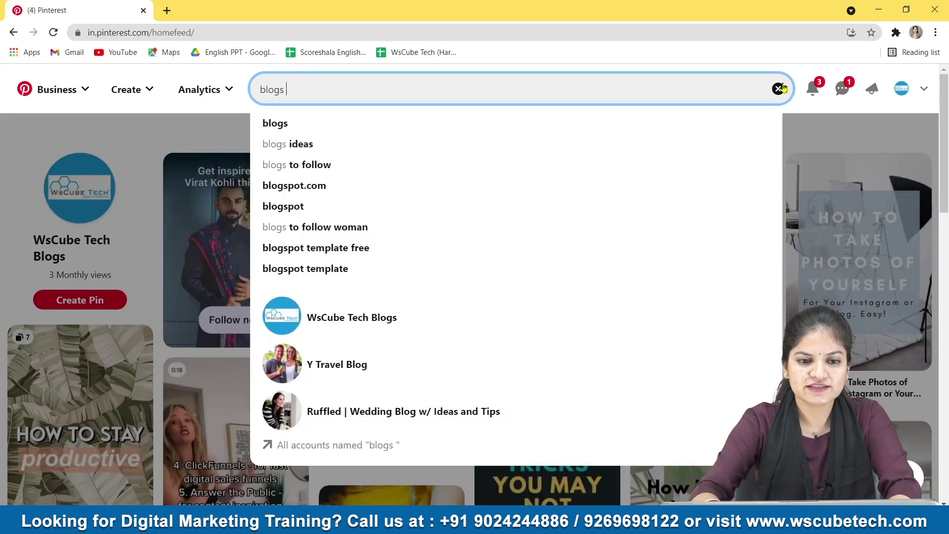
click(779, 89)
text(food)
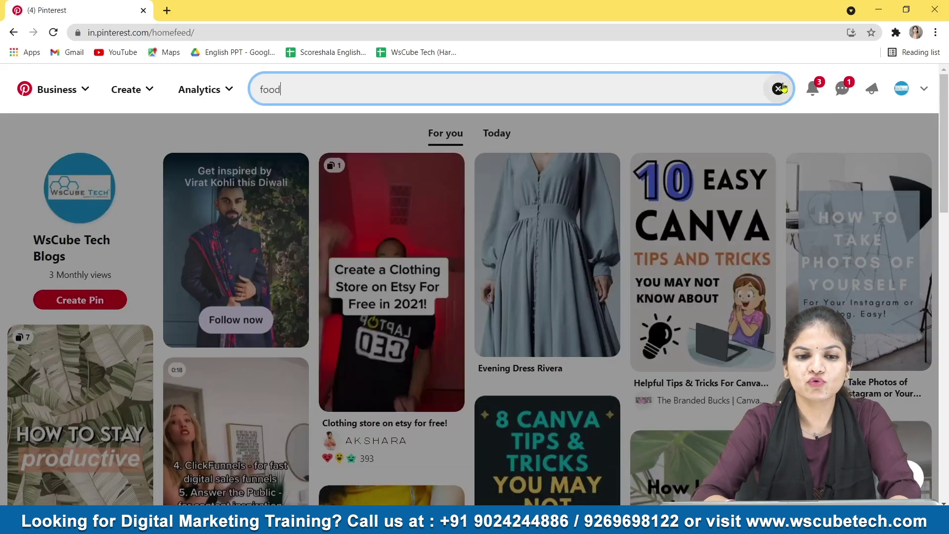
text( blogs)
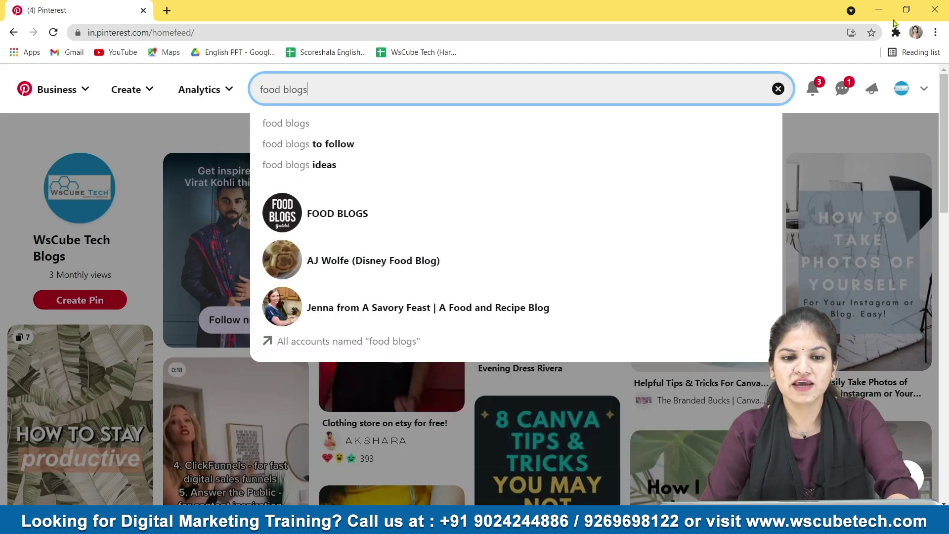
click(359, 150)
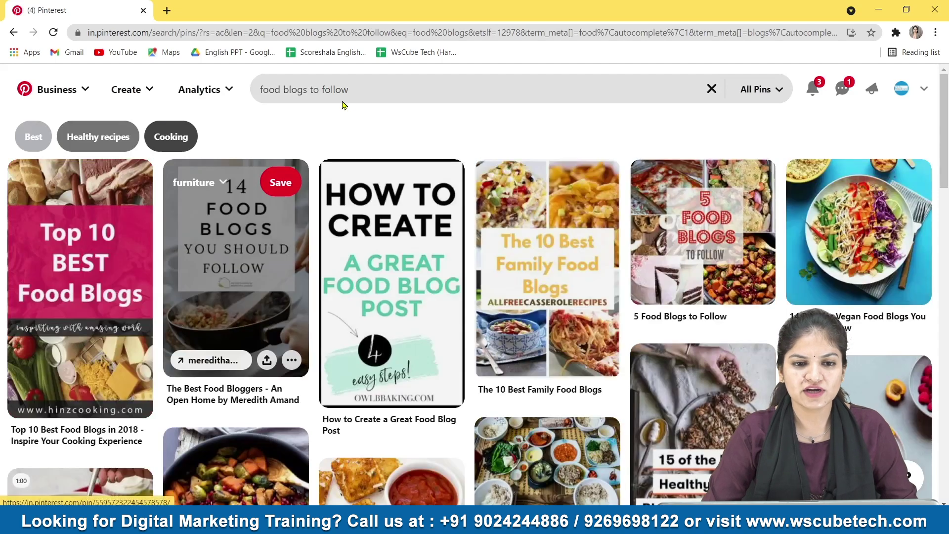
Search Pinterest for "blogs" and browse further through the related topic filters above the results
click(346, 94)
key(ctrl+shift+Left)
key(ctrl+shift+Left)
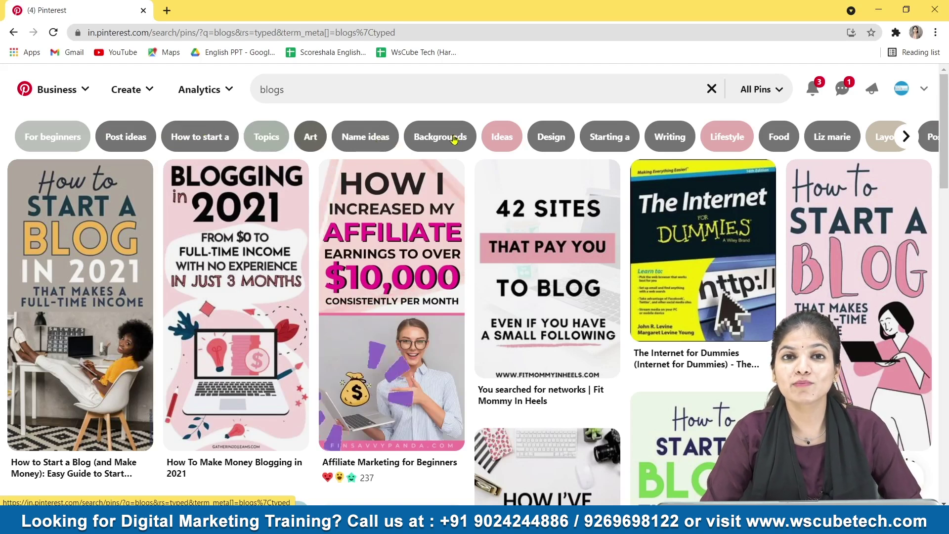
click(906, 136)
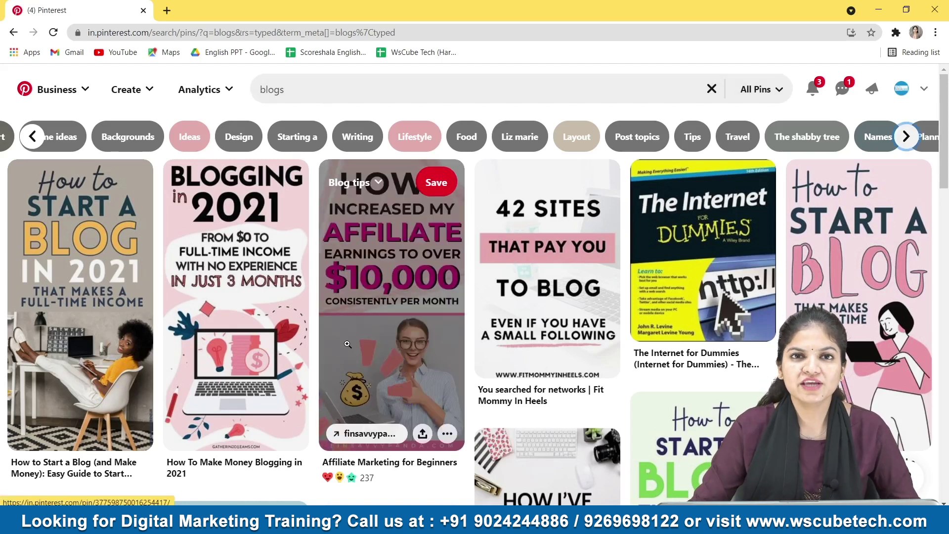
Rerun the search using the suggested term "blogs"
click(436, 81)
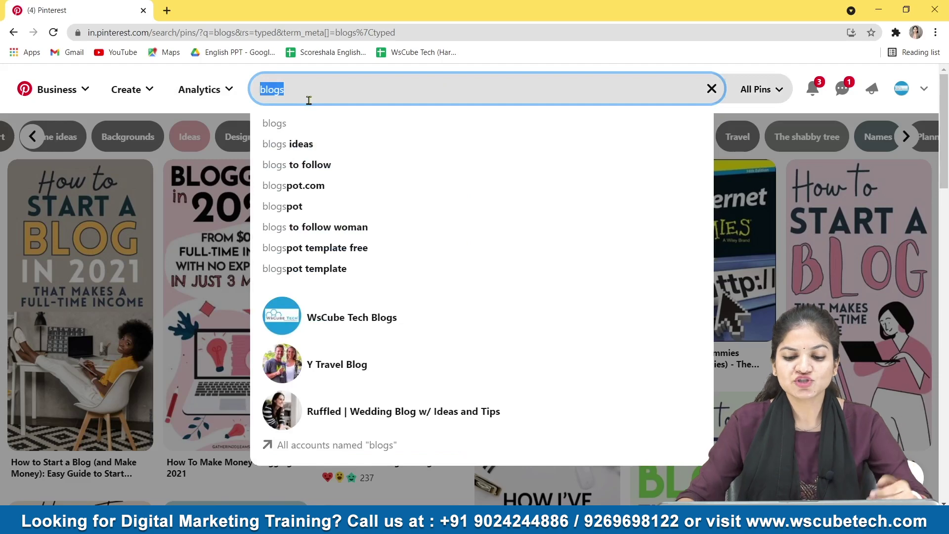
text(bl)
click(286, 122)
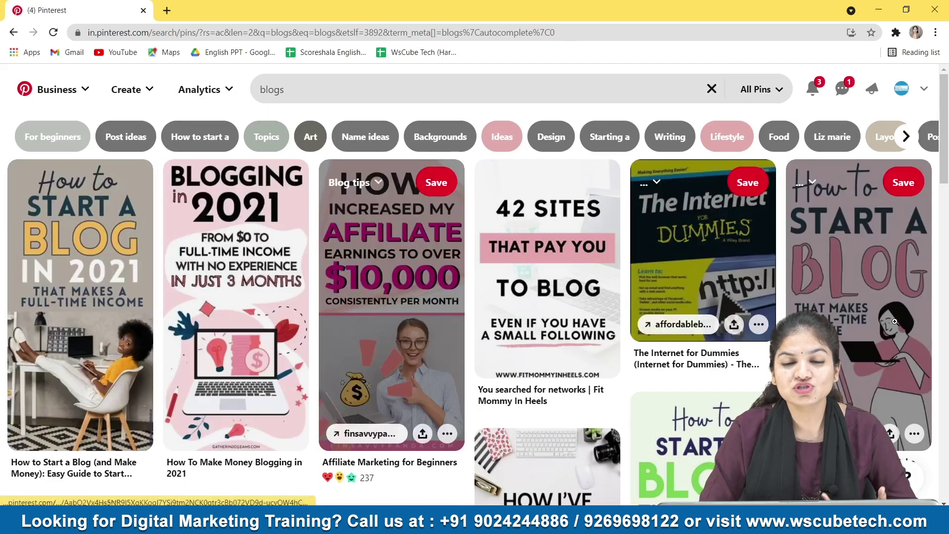
Open the "How to Start a Blog (and Make Money)" pin and examine its title, description and comments
click(111, 322)
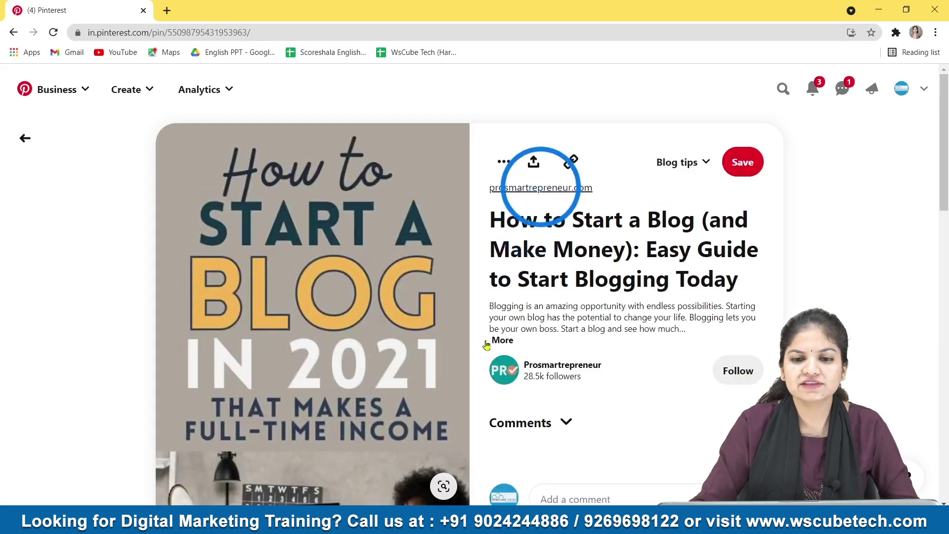
scroll(553, 225, down, 3)
scroll(559, 278, up, 3)
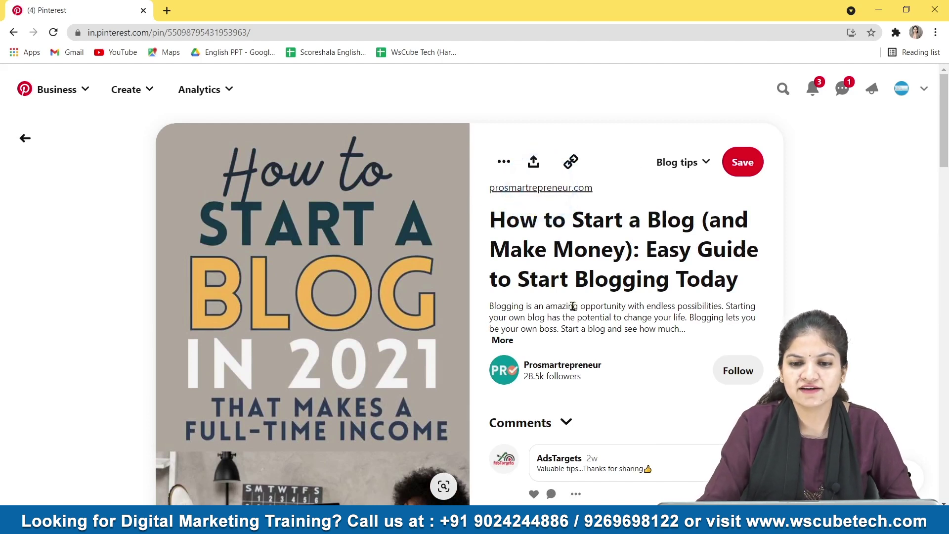
Expand the full description of the "How to Start a Blog" pin and examine its keywords, hashtags and comments
click(503, 341)
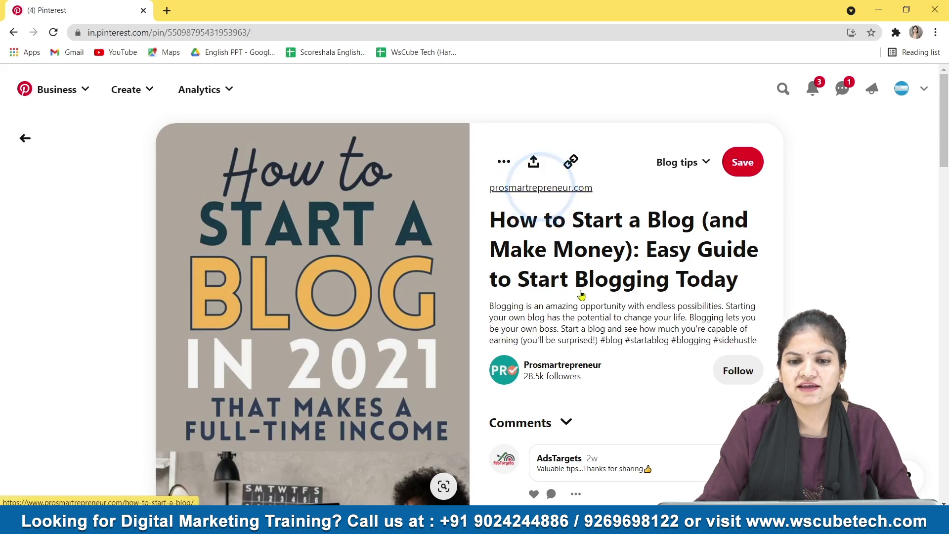
scroll(582, 295, down, 1)
scroll(582, 295, up, 1)
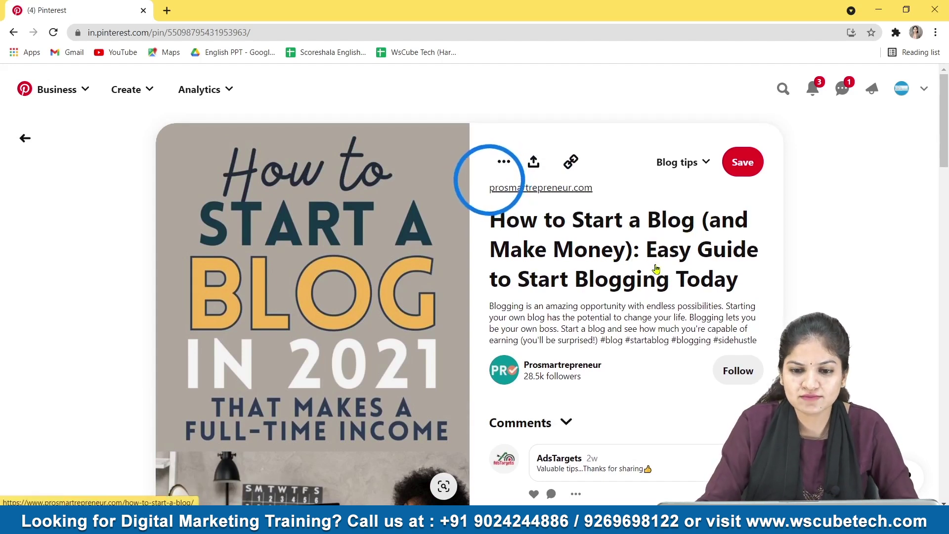
triple_click(583, 317)
click(773, 343)
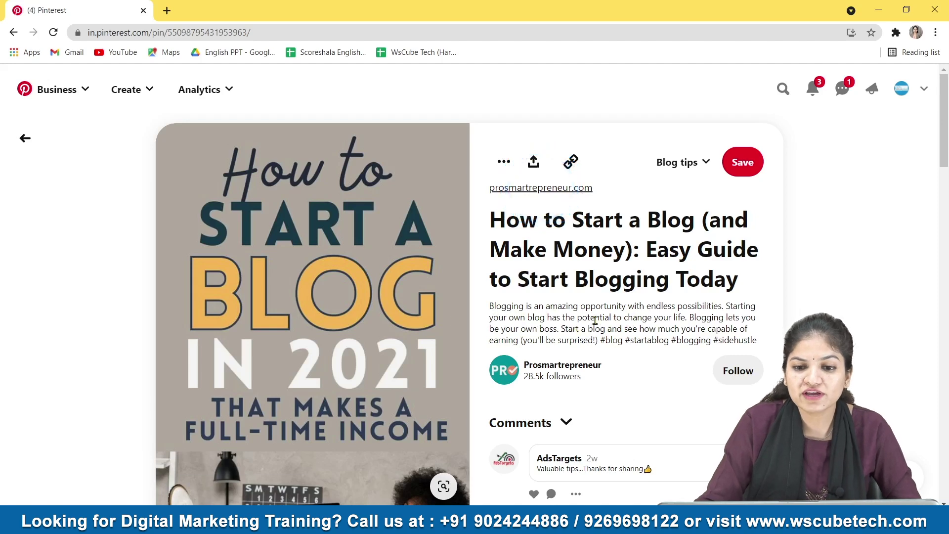
scroll(600, 333, down, 5)
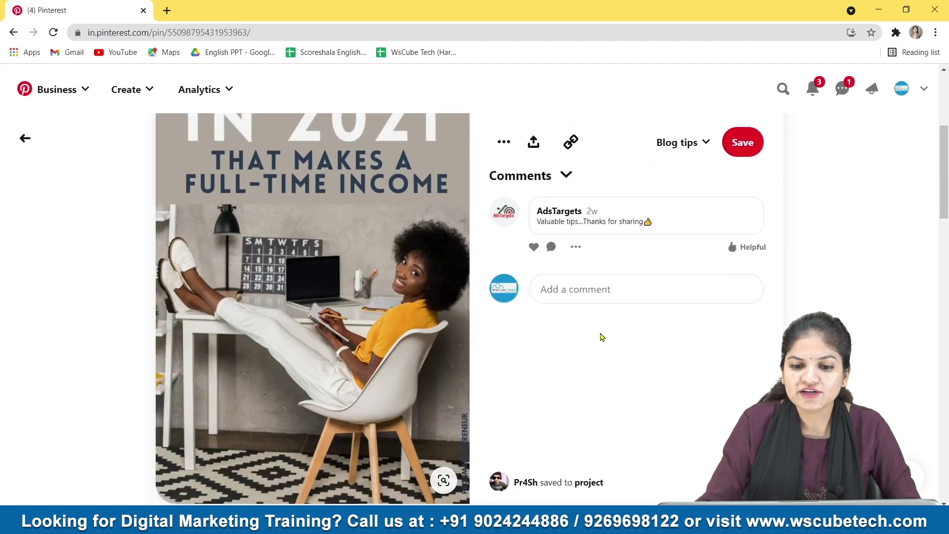
scroll(602, 339, up, 5)
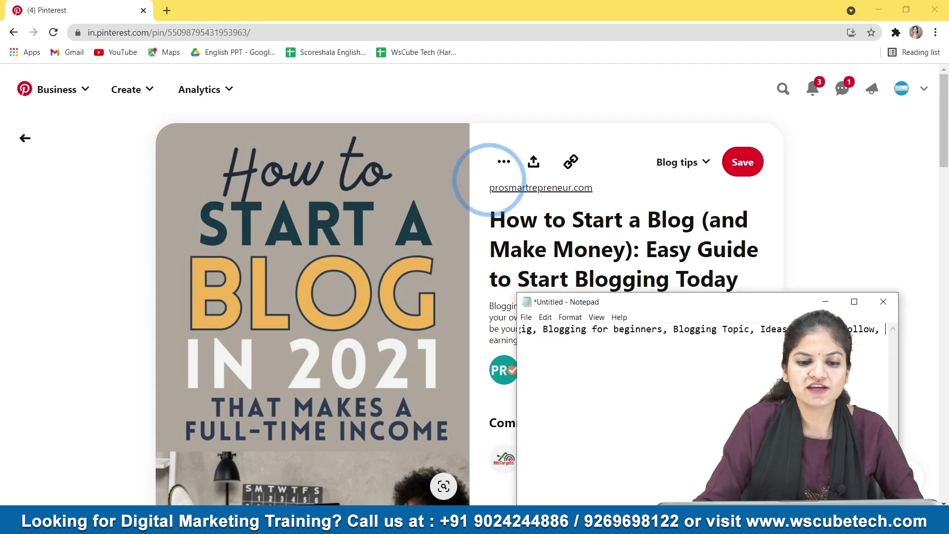
Switch to Notepad and add "blog for money" to the end of the keyword list
key(alt+Tab)
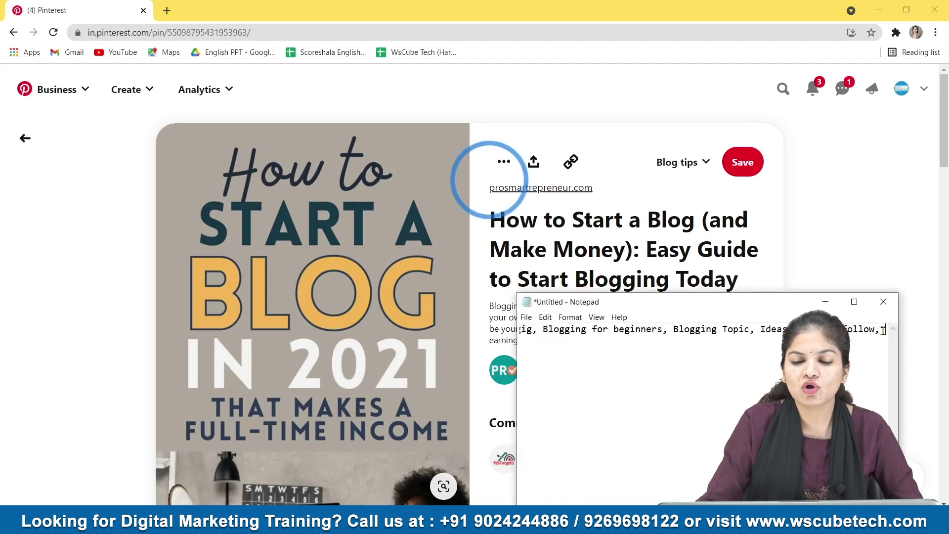
click(854, 302)
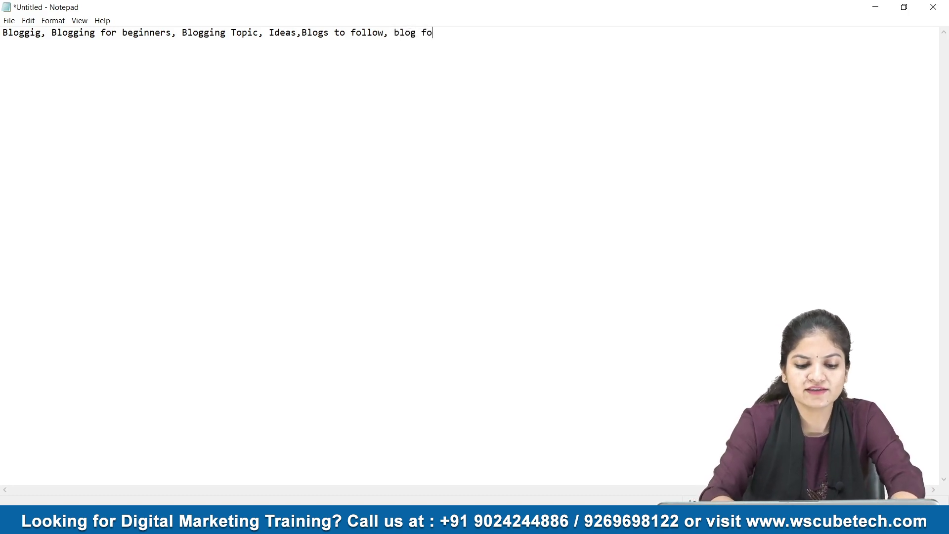
text(ey)
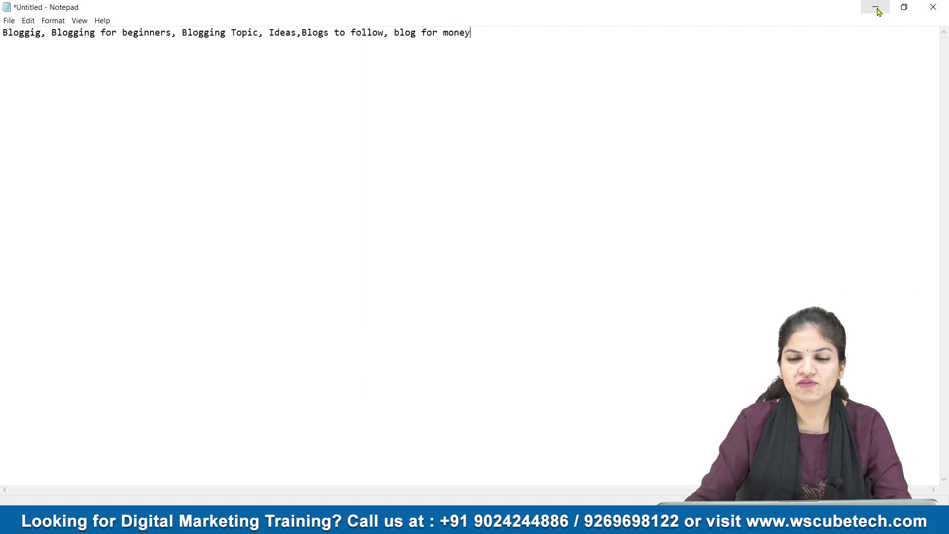
click(904, 7)
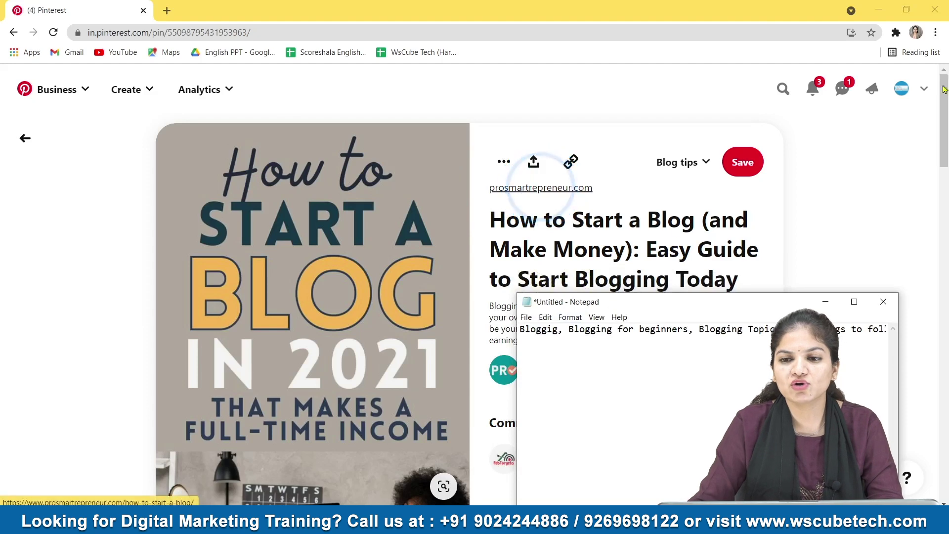
Return to Pinterest and open the public profile settings of the WsCube Tech Blogs account at the Name field
click(924, 90)
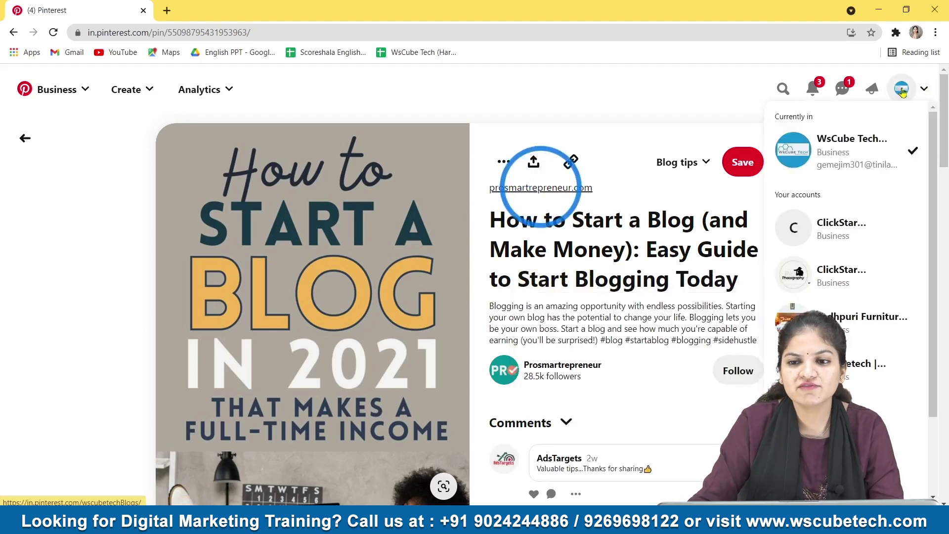
click(877, 137)
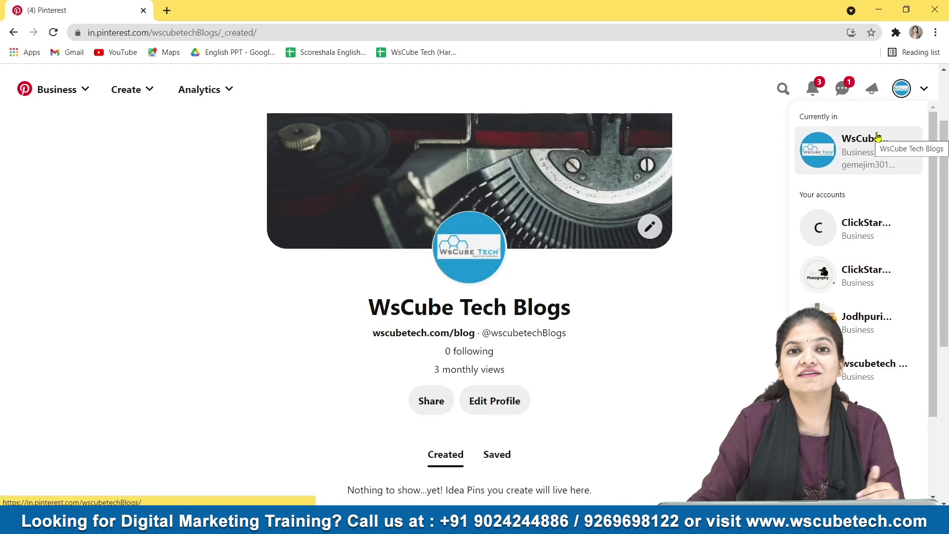
click(831, 450)
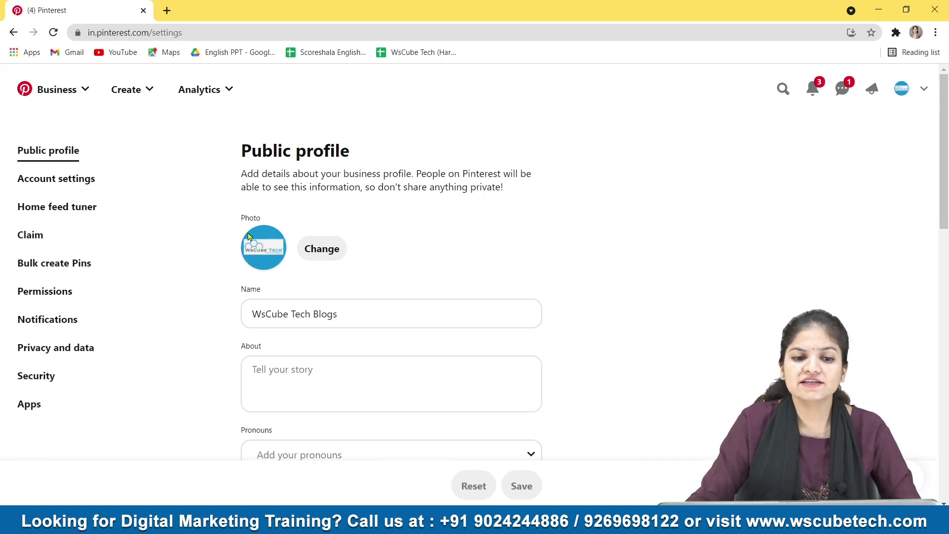
click(372, 315)
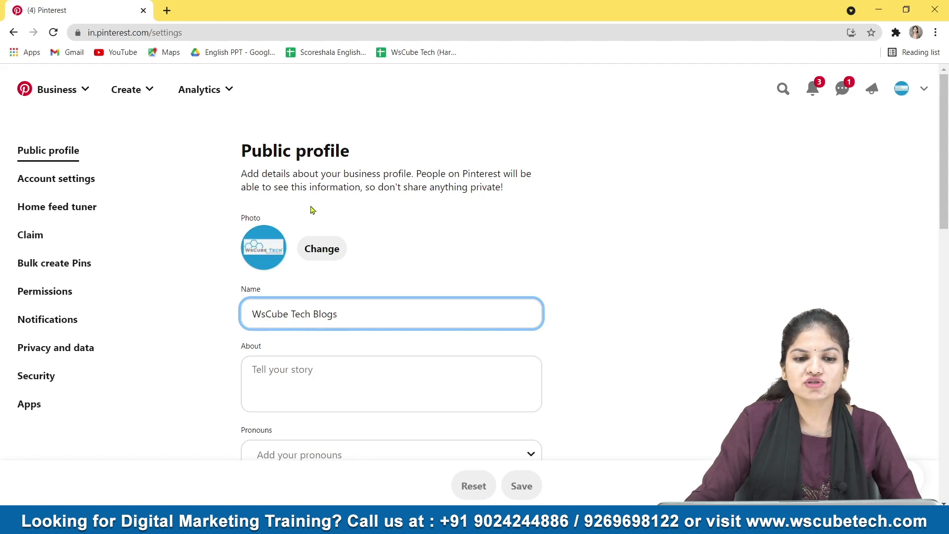
Open the WsCube Tech website in a new browser tab
click(167, 11)
text(ws)
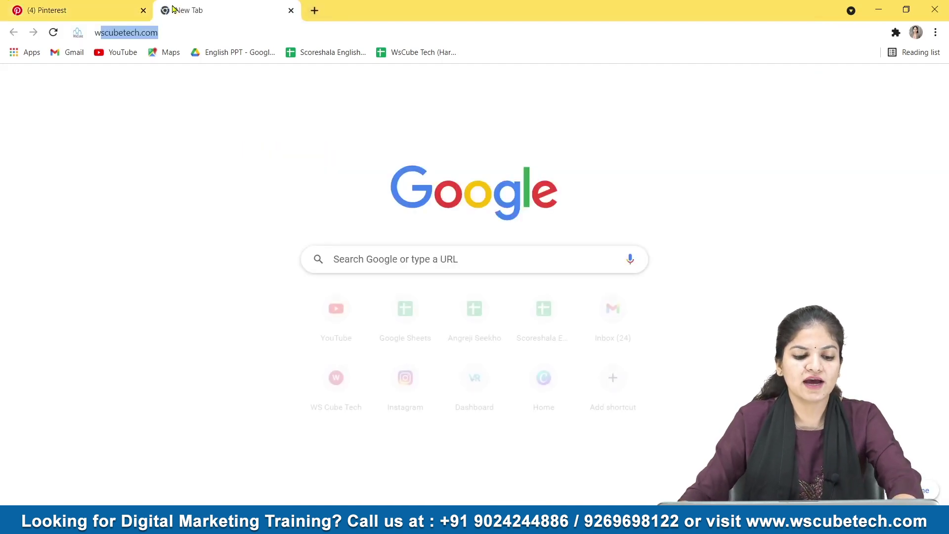
text(cubte)
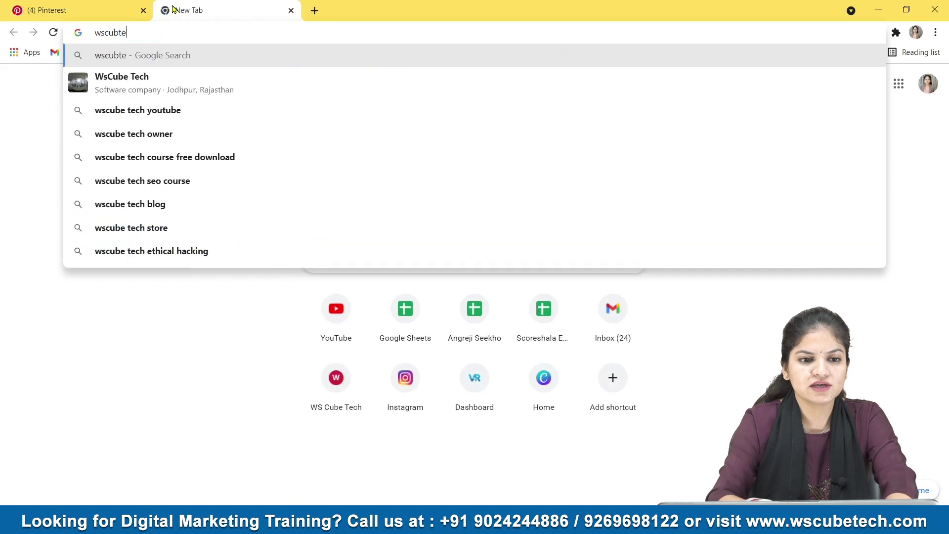
key(BackSpace)
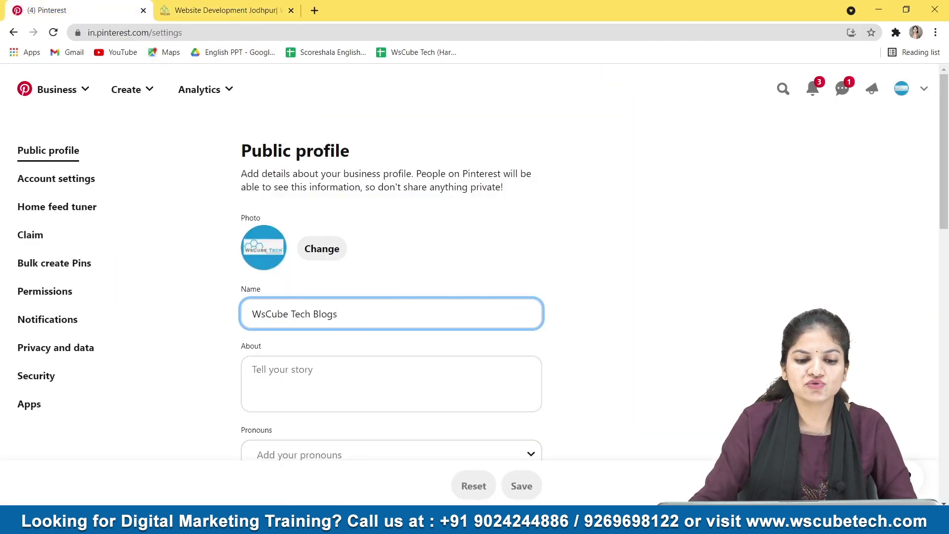
Consult the Notepad keyword list and set the Pinterest profile name to "WsCube Tech Blogs | Daily Blogging | Blogs 2021"
key(alt+Tab)
click(854, 302)
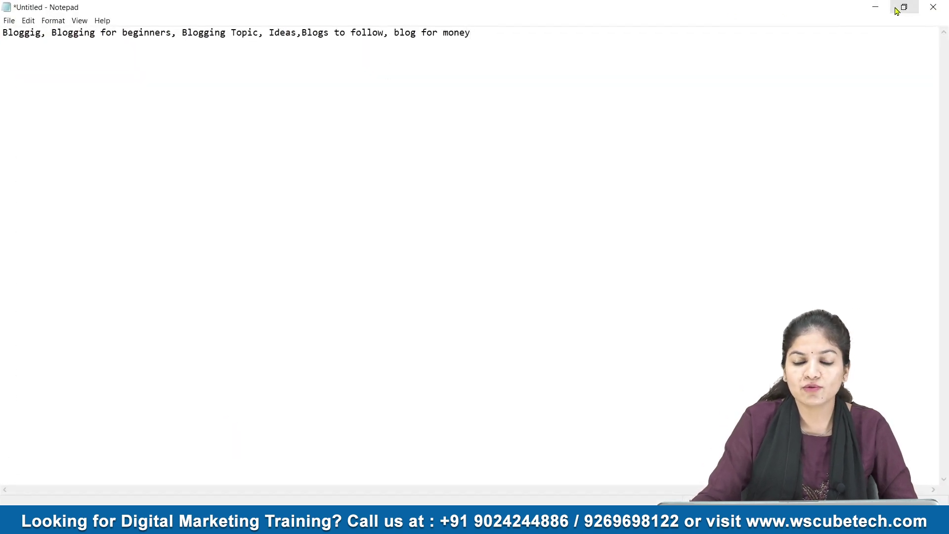
click(904, 8)
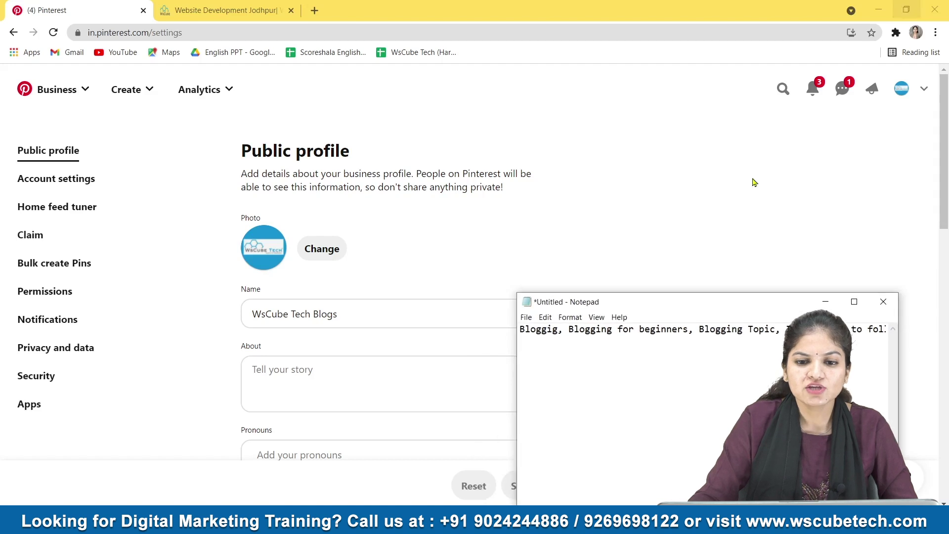
click(354, 307)
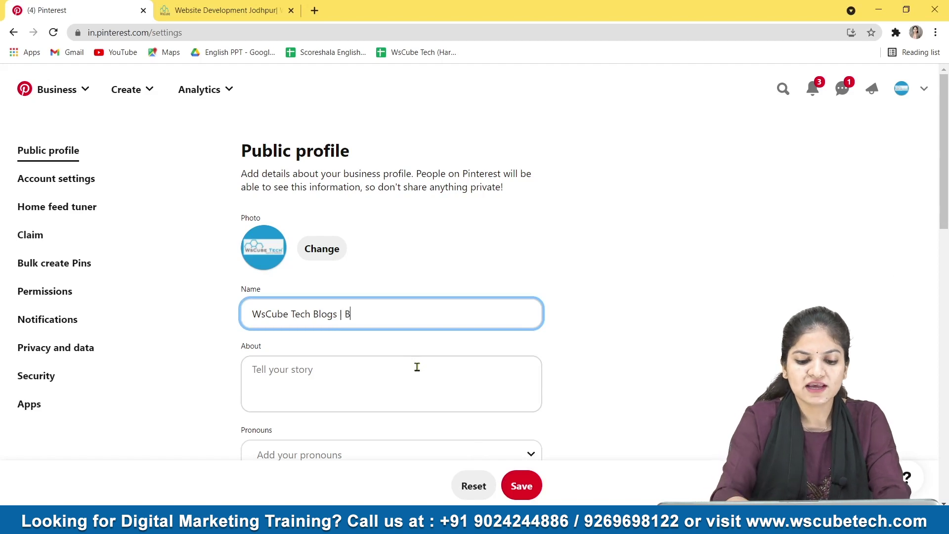
text(| Blogging)
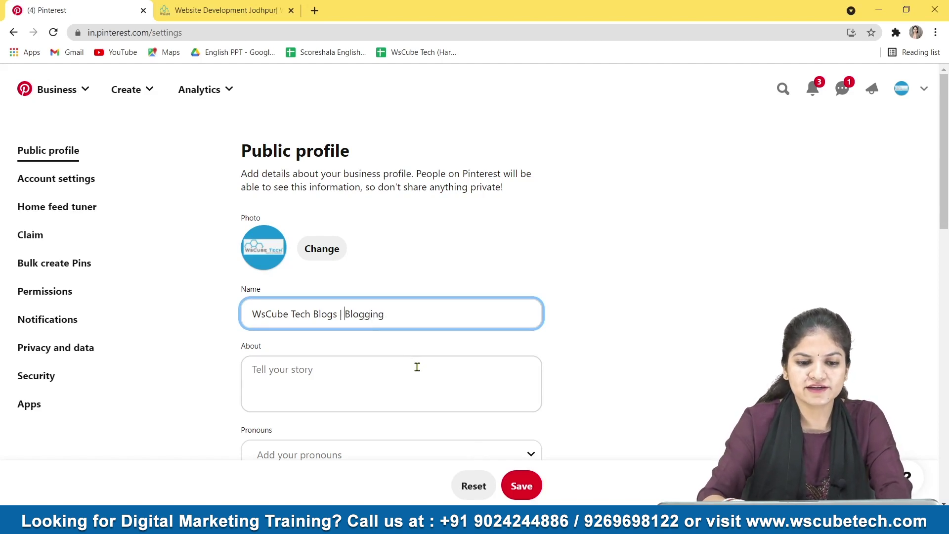
text(Daily)
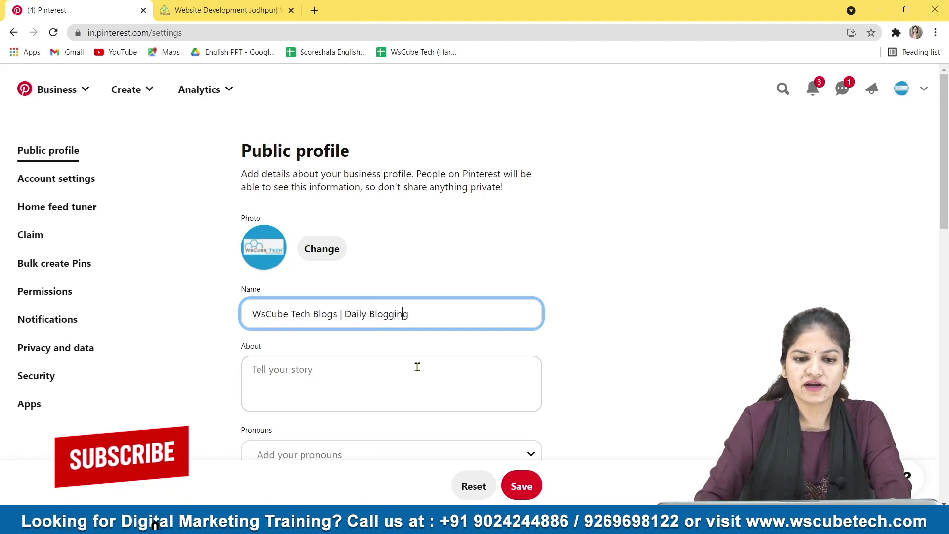
text( | )
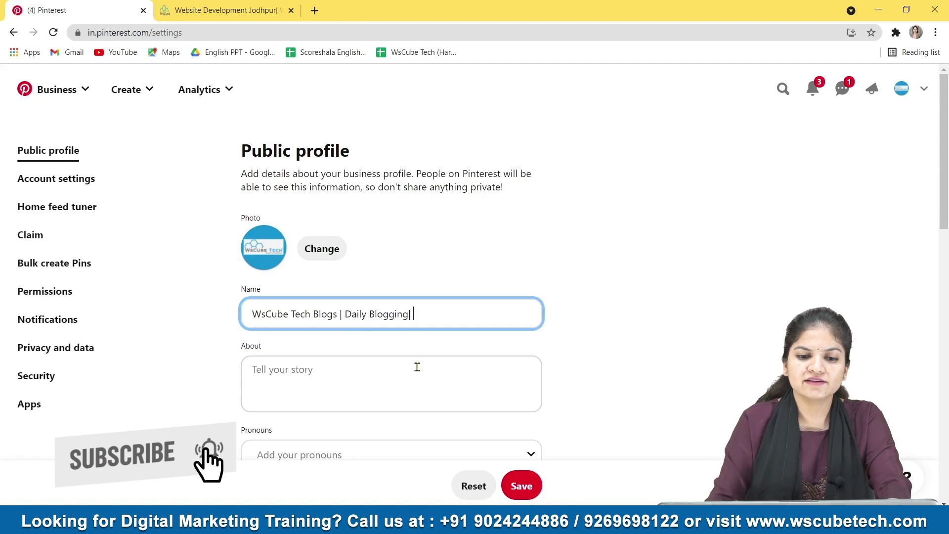
text(Blogs 2021)
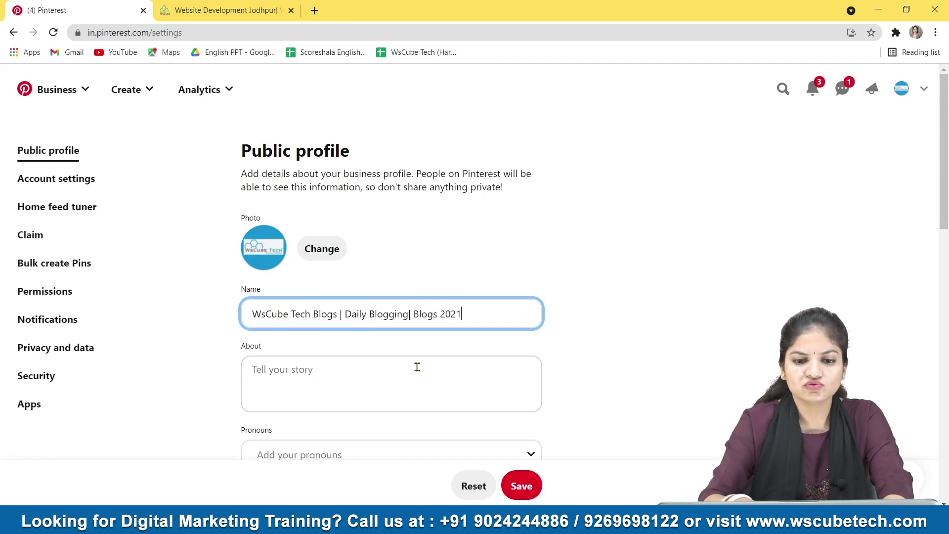
click(408, 315)
key(Delete)
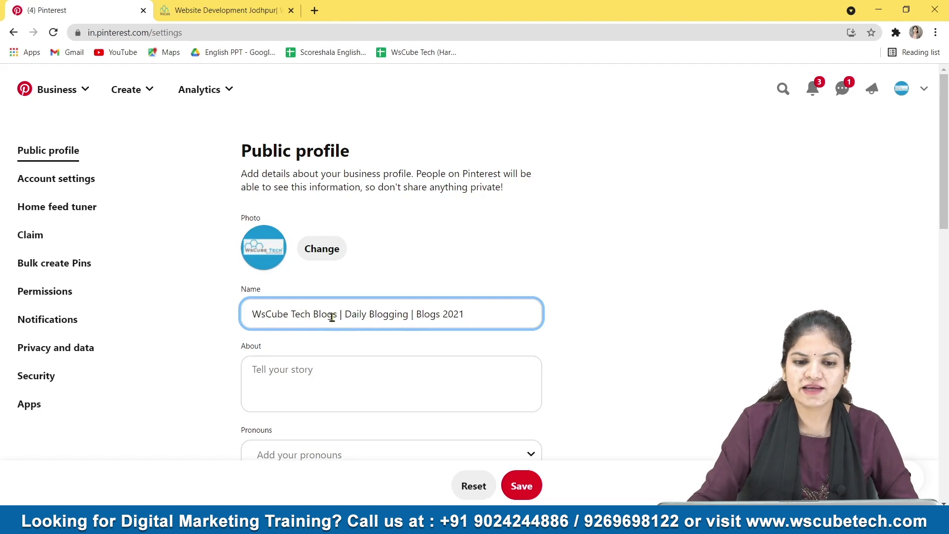
click(300, 376)
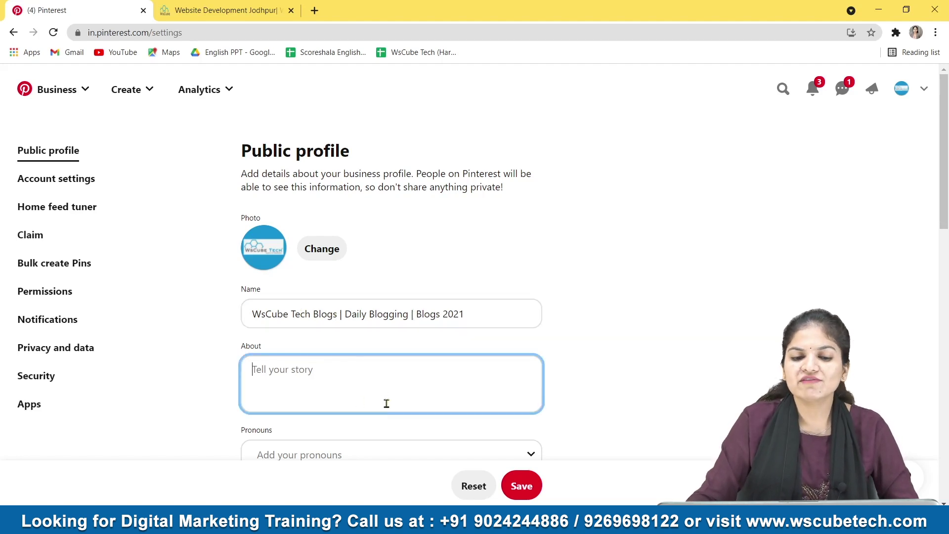
scroll(380, 392, down, 2)
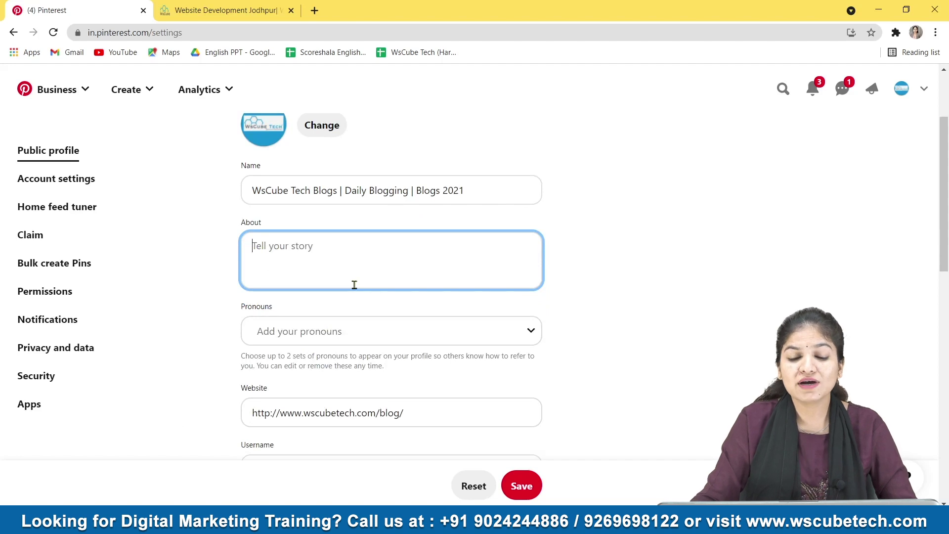
key(alt+Tab)
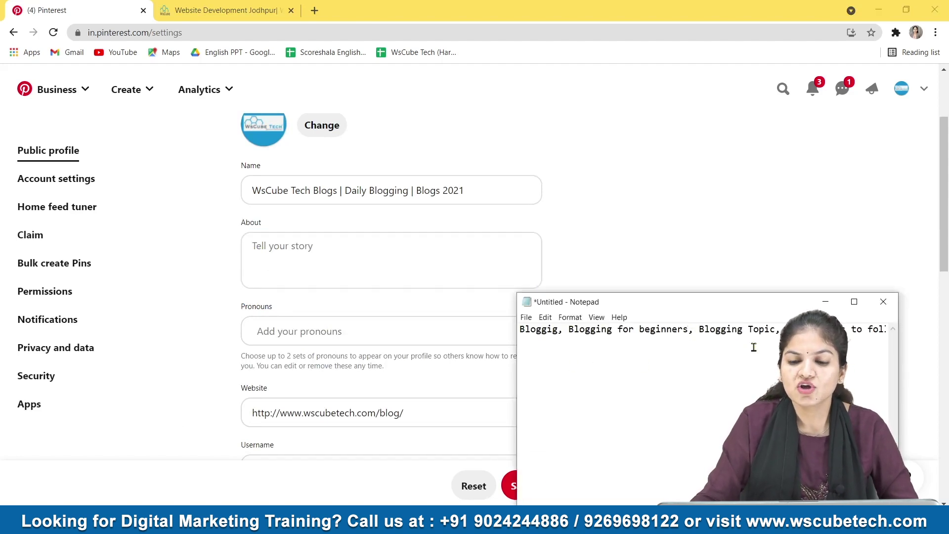
click(855, 302)
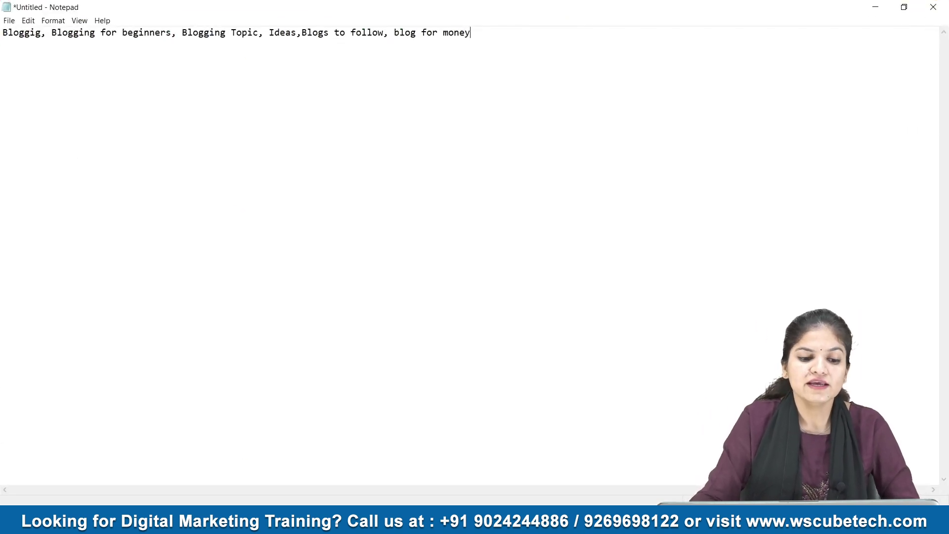
click(230, 522)
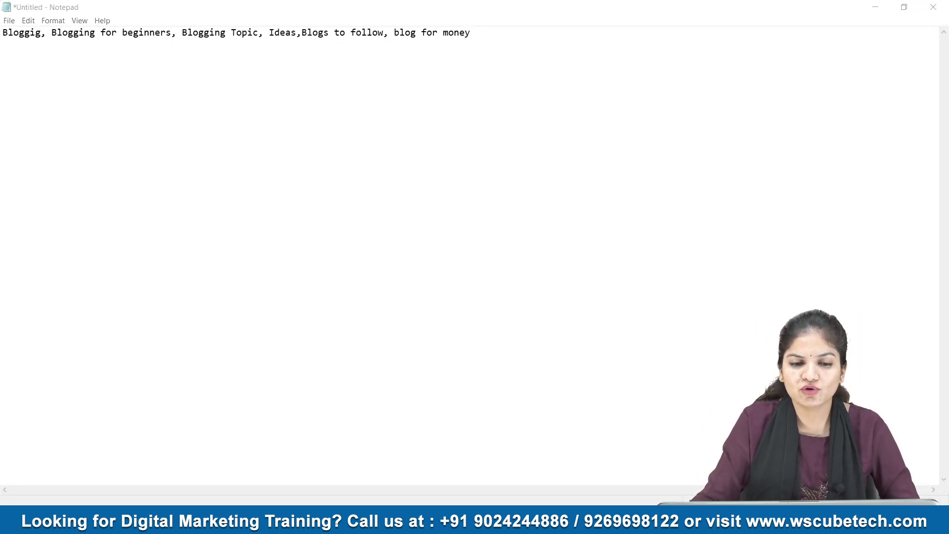
click(165, 467)
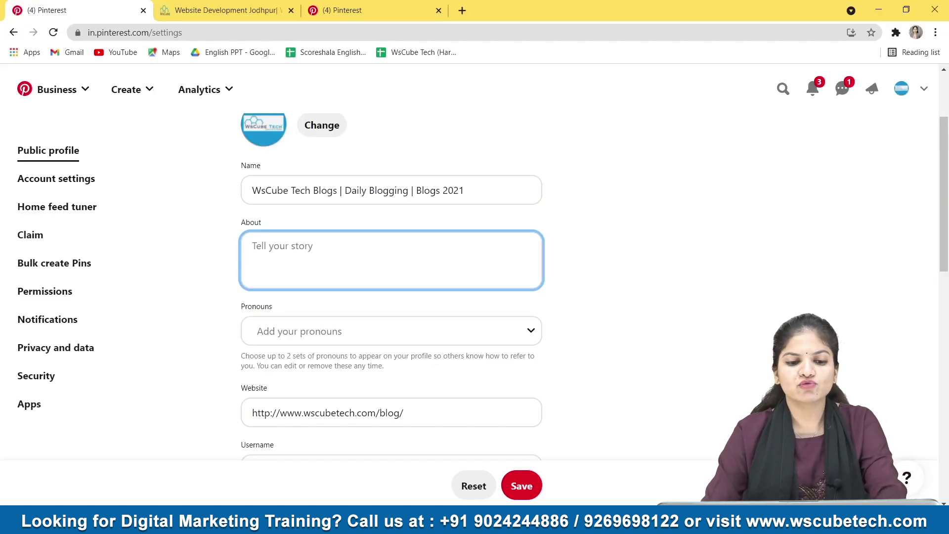
key(alt+Tab)
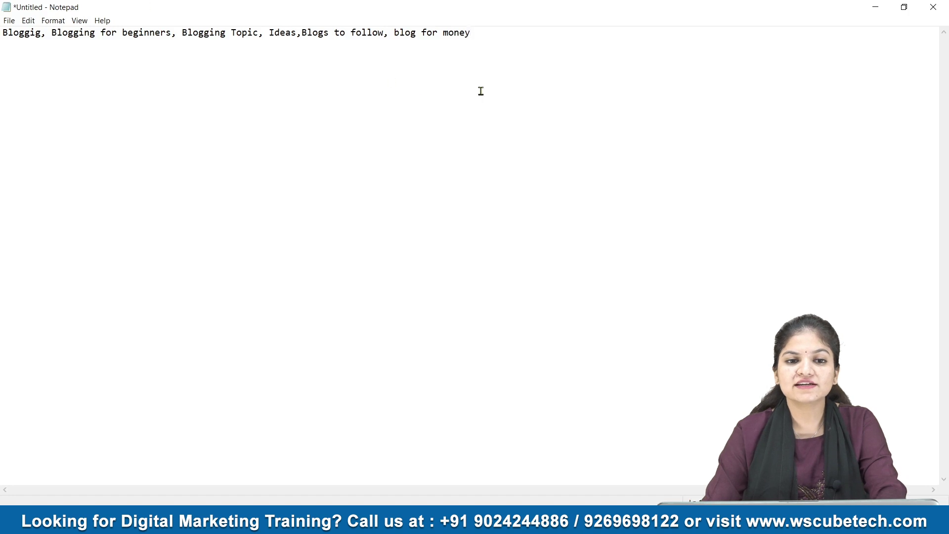
drag(484, 44, 2, 44)
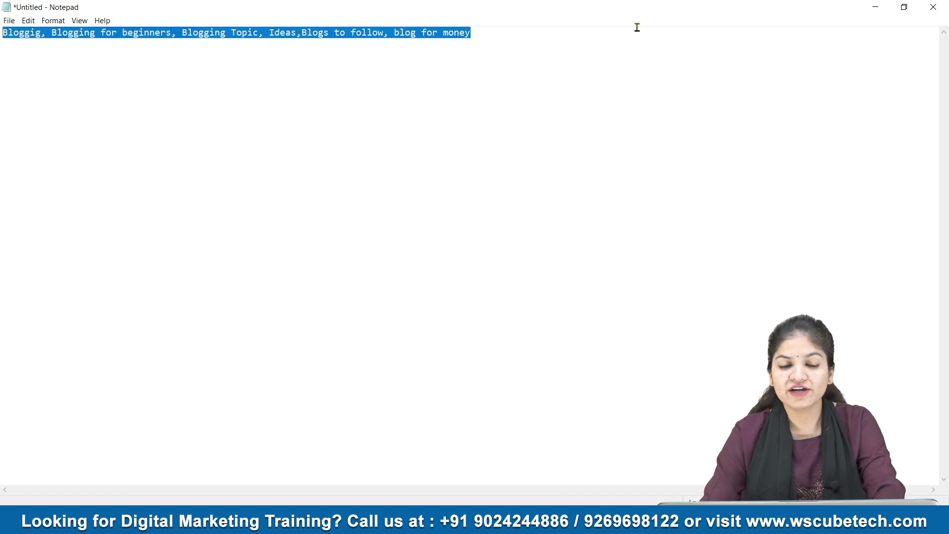
mouse_move(230, 524)
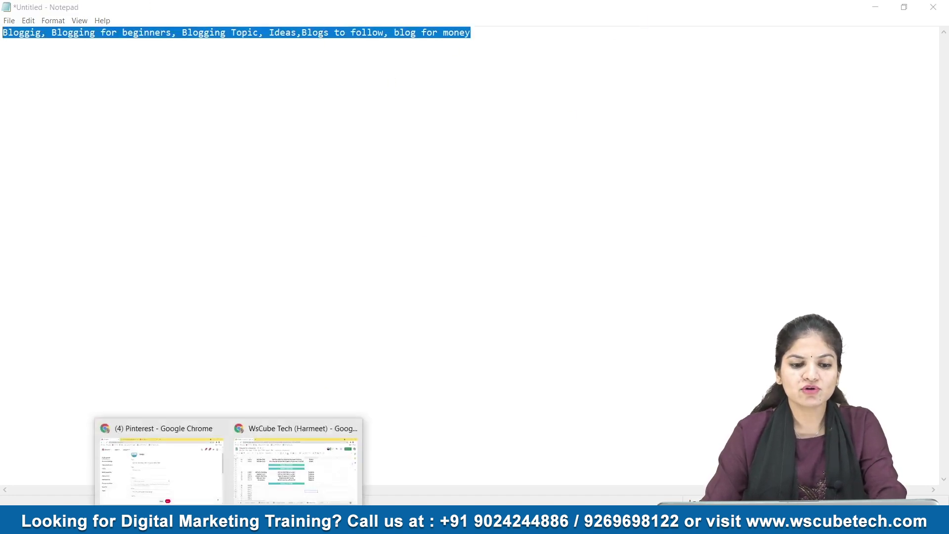
click(215, 489)
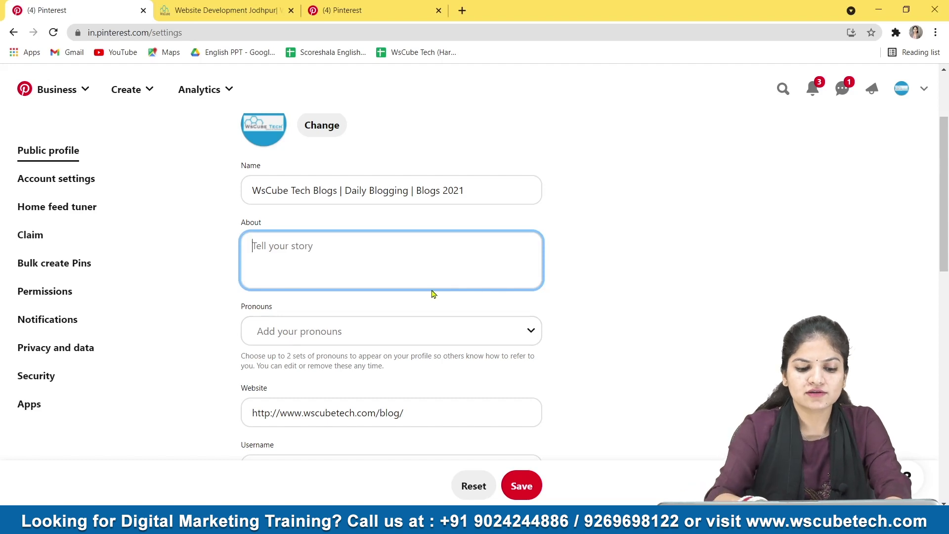
Enter "Daily Blogging | Blog Ideas | Blog Topics | Digital marketing |" as the profile's About text, correcting the misspelled "marketing"
text(Daily)
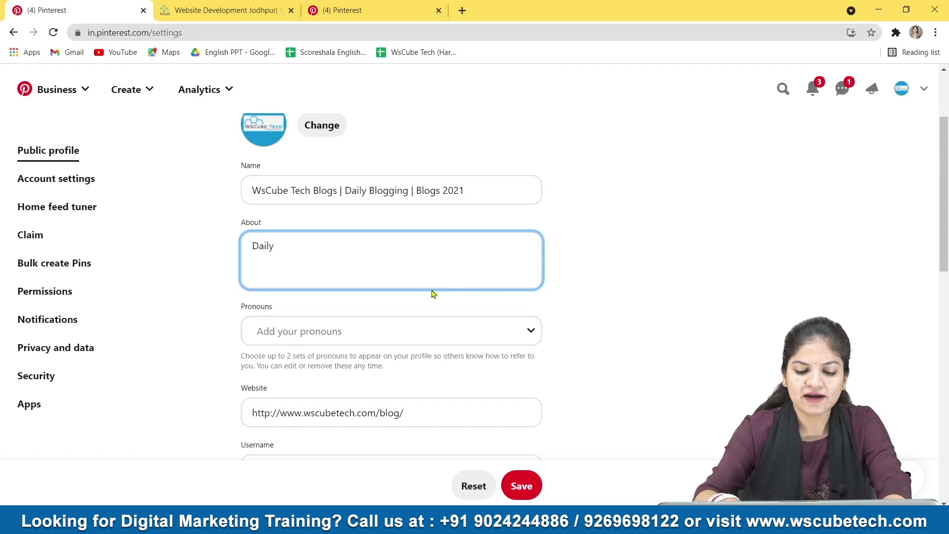
text( Blogging | Blog Ideas | Bl)
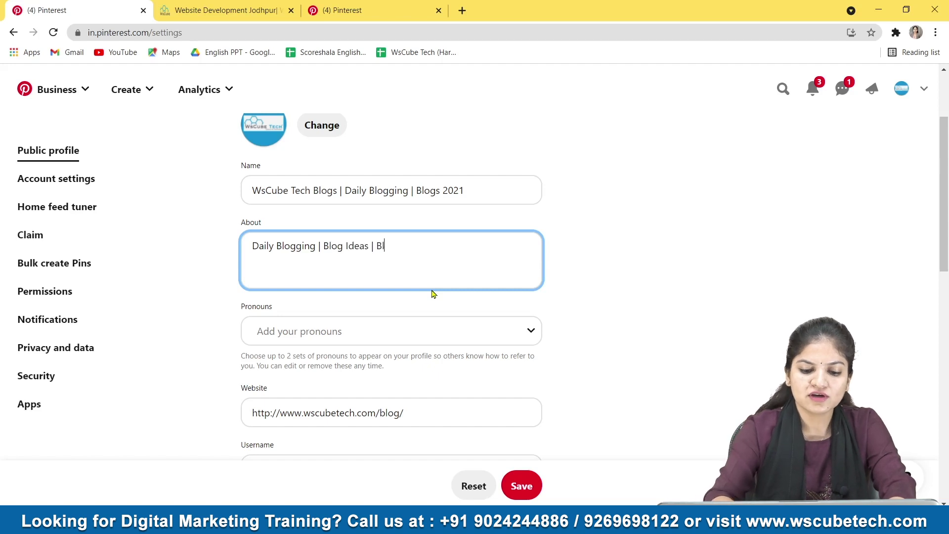
text(og Topics | Digital marleting |)
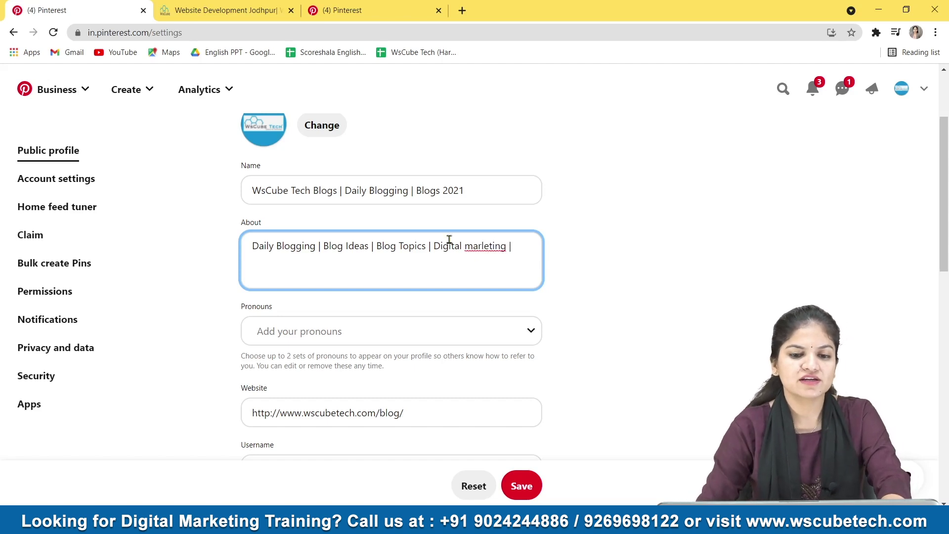
right_click(483, 248)
click(495, 257)
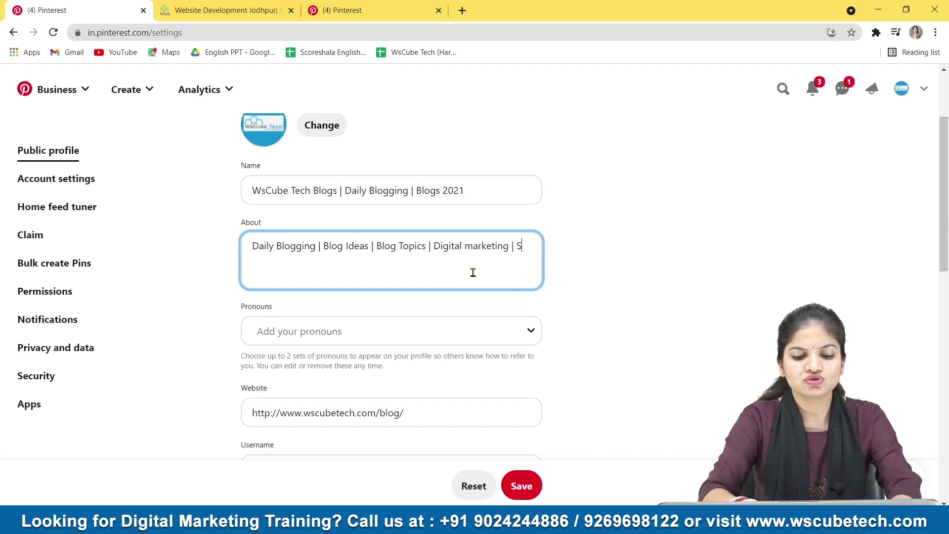
Complete the About text with "Social media marketing" and save the profile changes
text(ocila m)
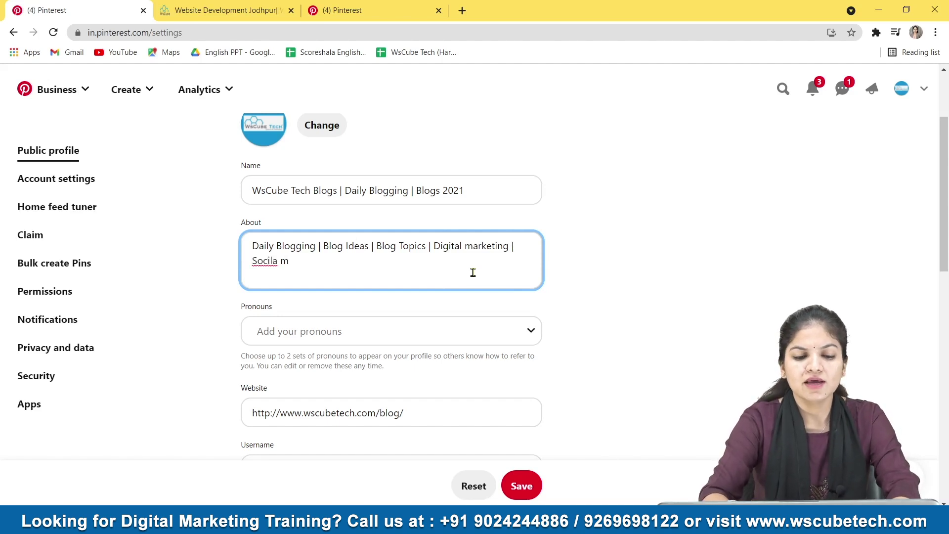
key(BackSpace)
key(BackSpace)
key(BackSpace)
text(a)
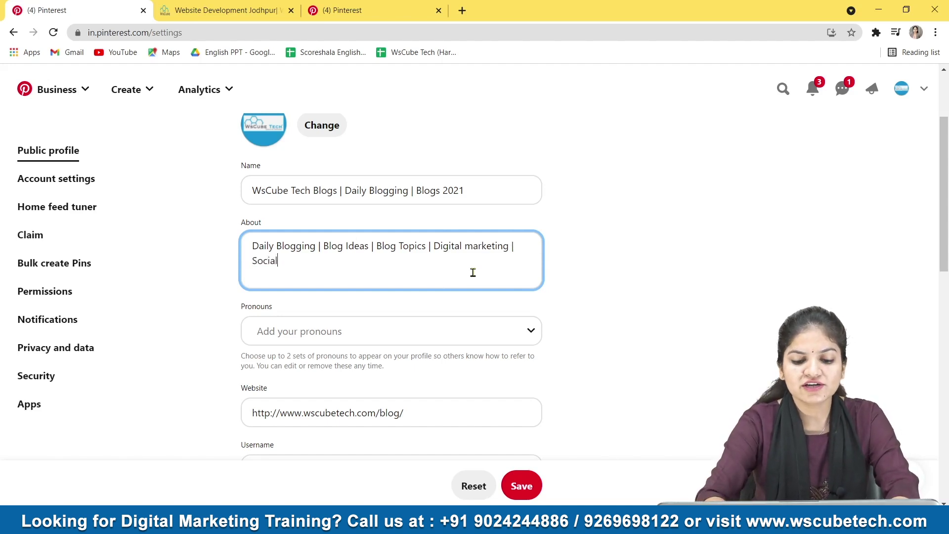
text( media ma)
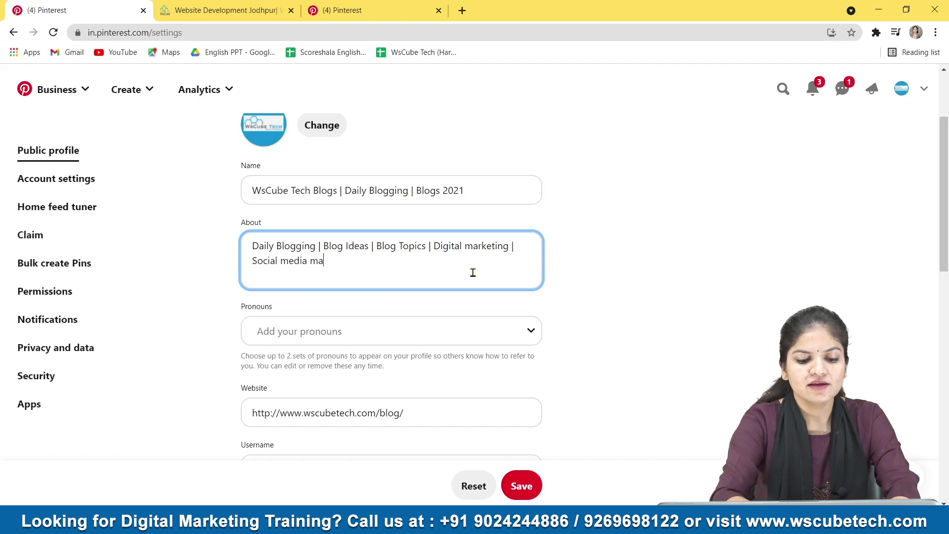
text(rl)
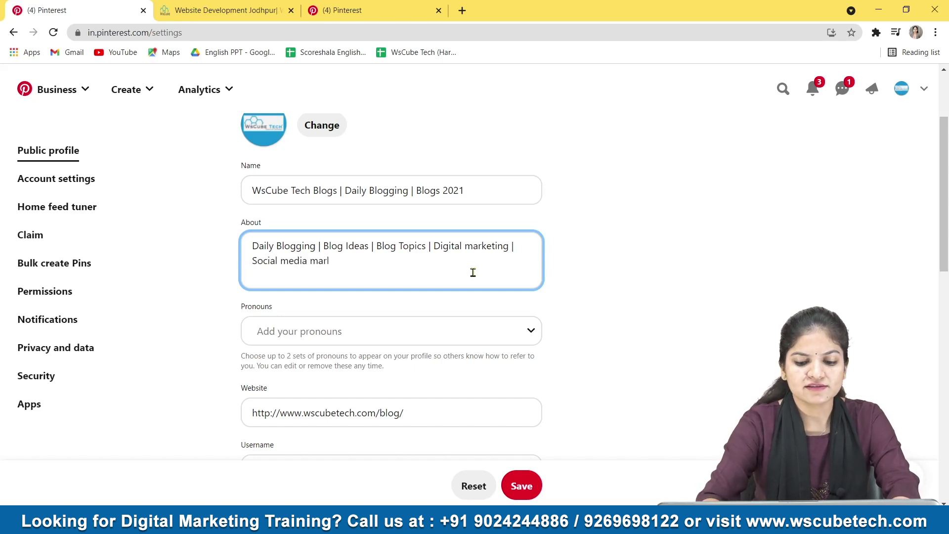
key(BackSpace)
text(keting)
click(522, 485)
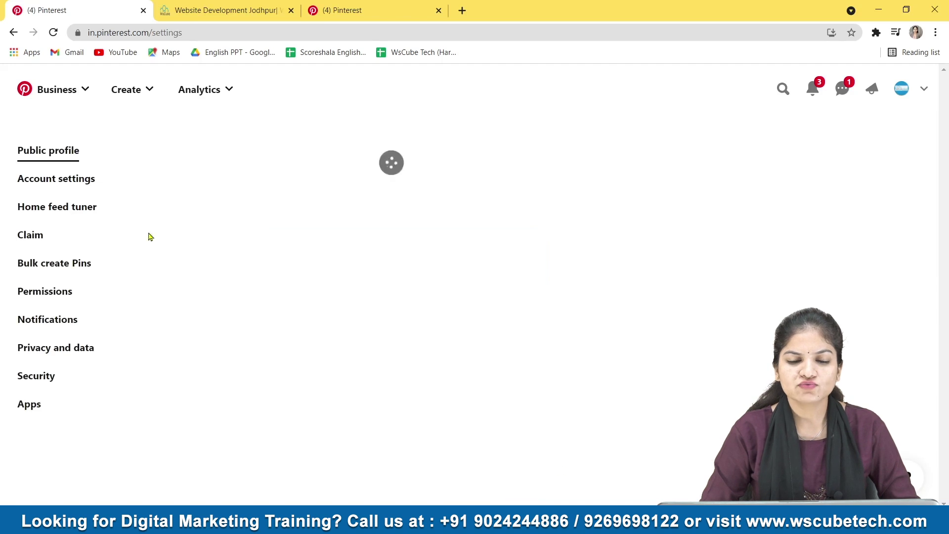
Open the account's profile page and examine how the keyword-optimized name and About text are displayed
click(907, 85)
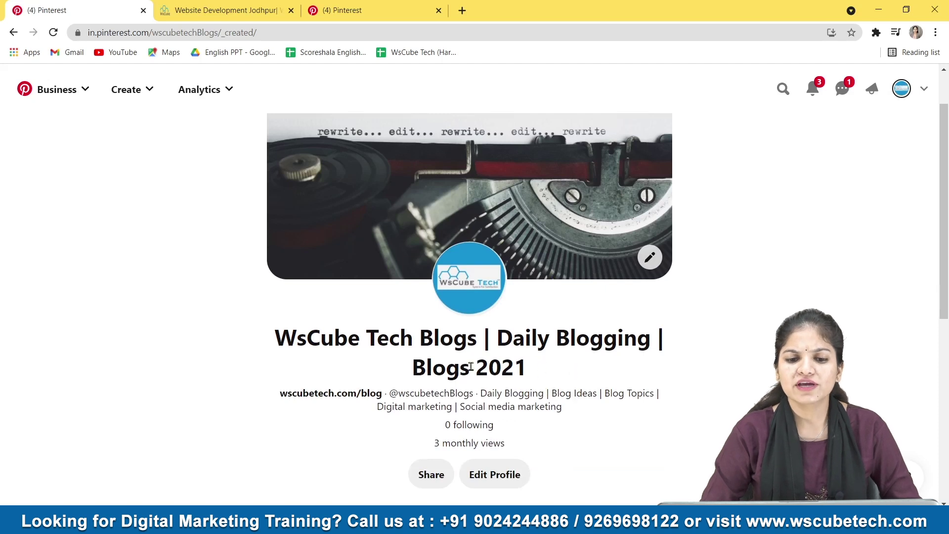
drag(536, 369, 186, 325)
click(692, 350)
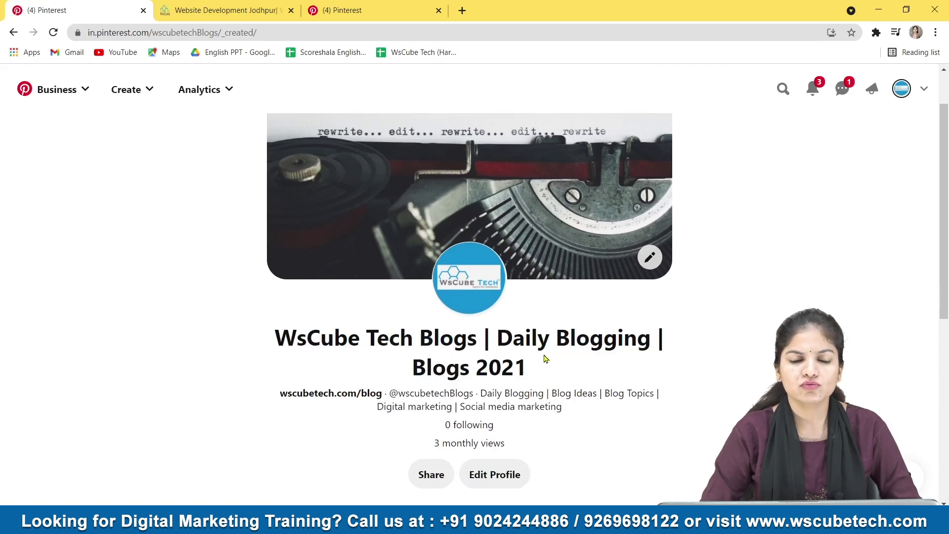
drag(527, 371, 287, 333)
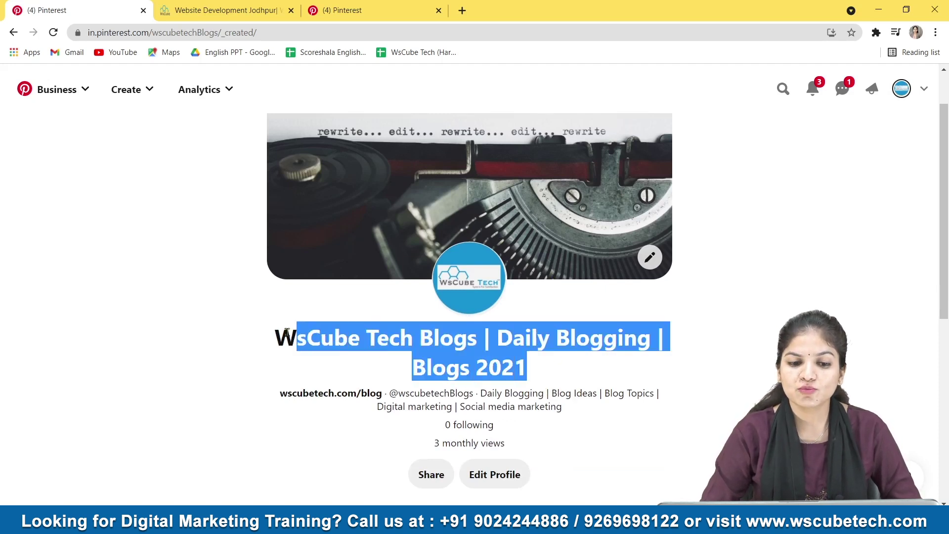
click(748, 340)
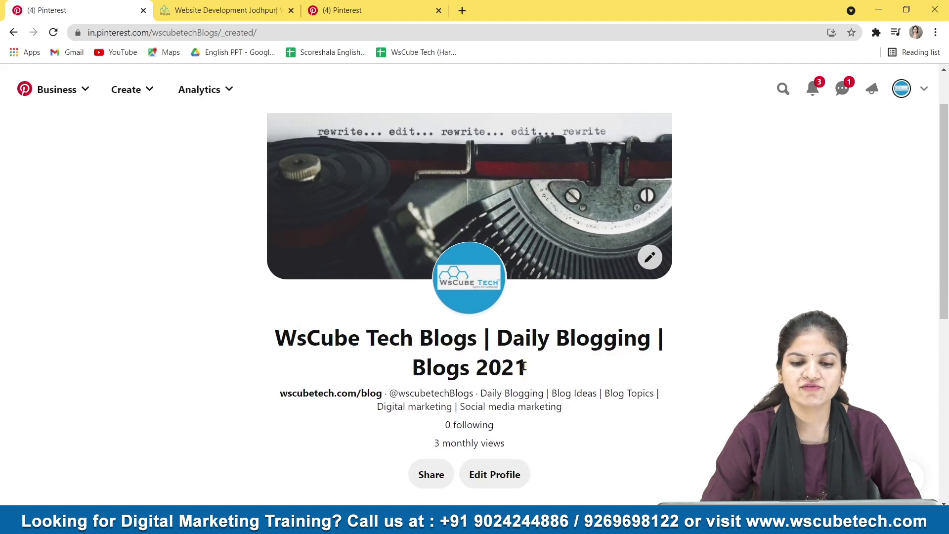
drag(527, 370, 221, 329)
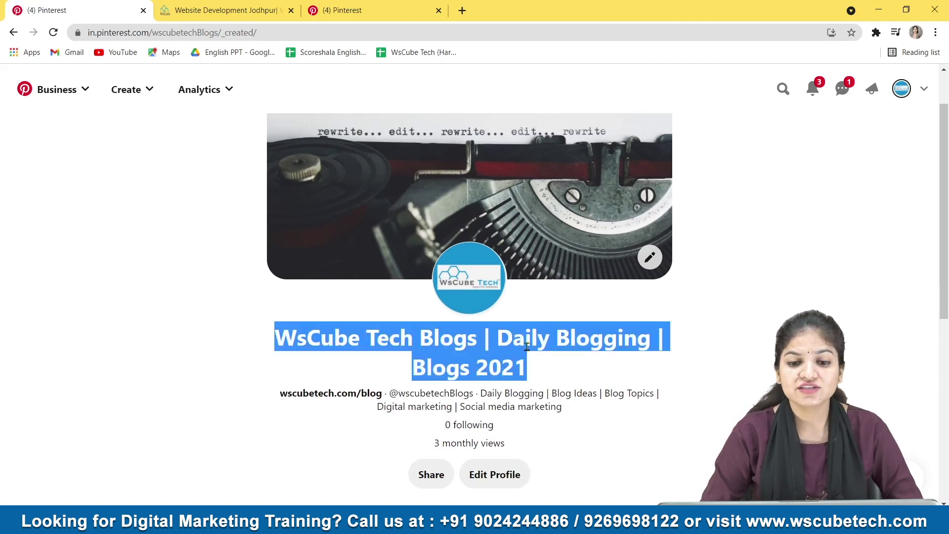
drag(524, 369, 178, 304)
click(829, 309)
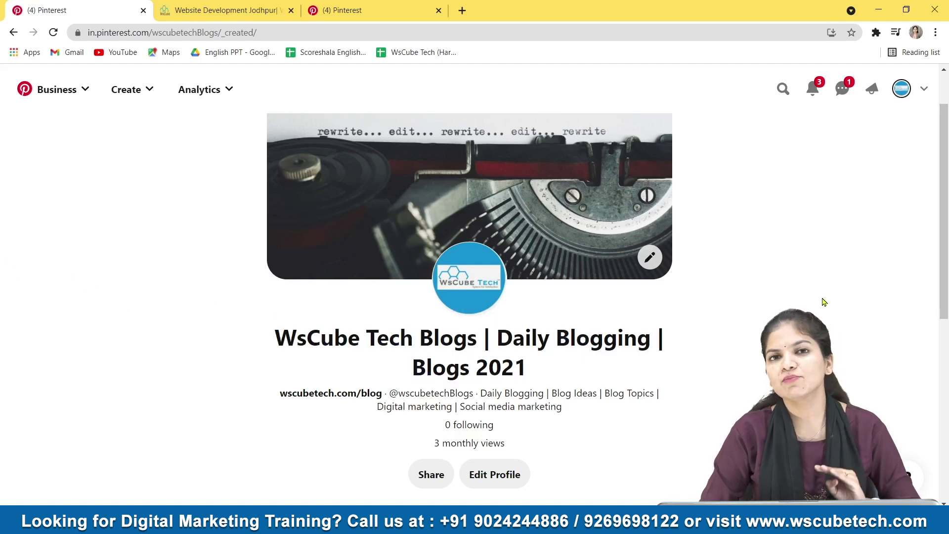
triple_click(444, 341)
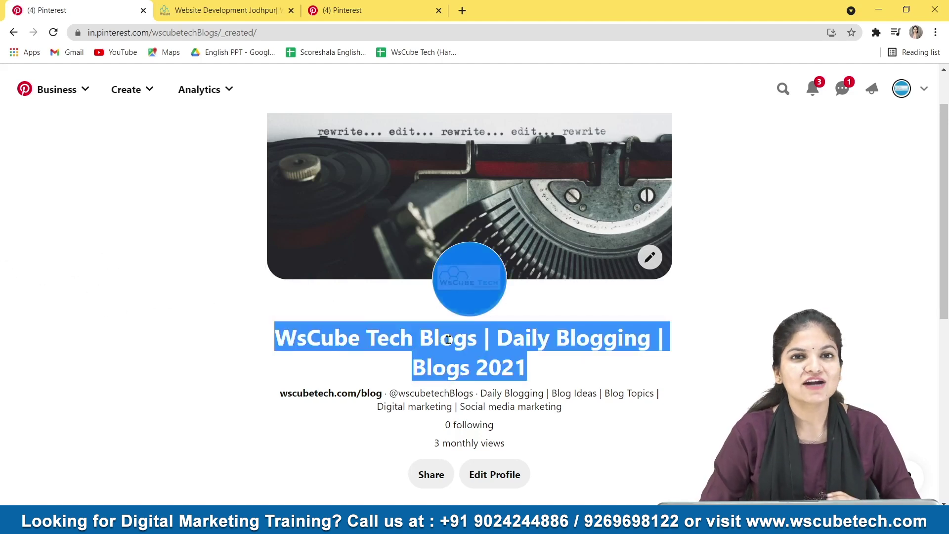
click(558, 386)
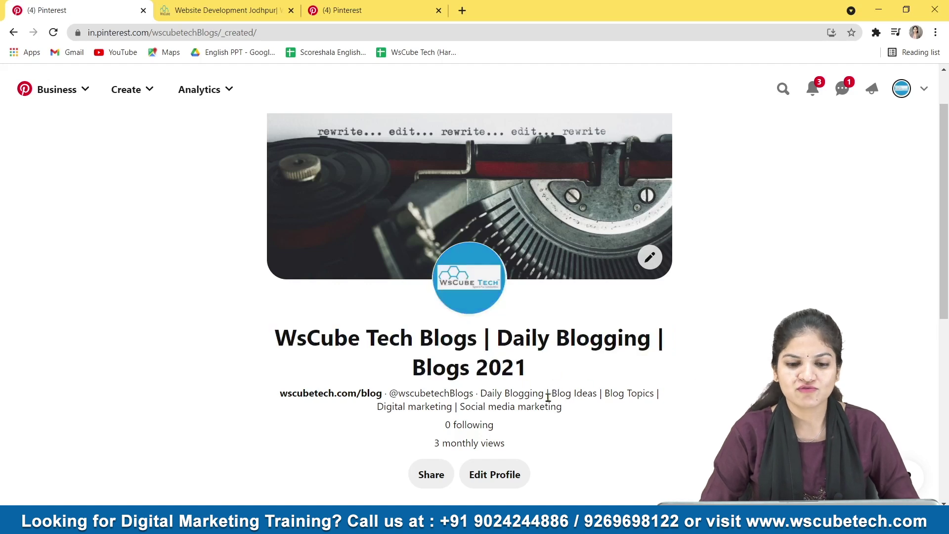
drag(564, 408, 460, 395)
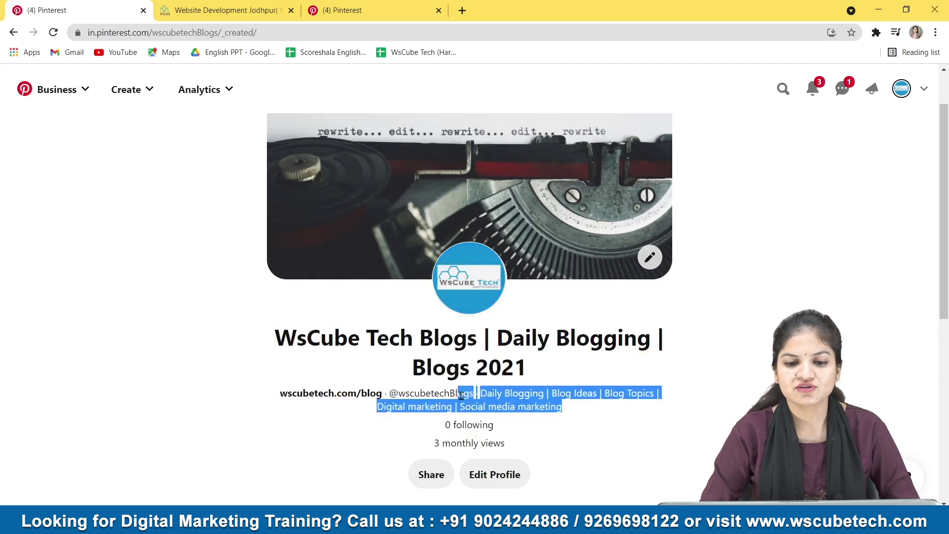
scroll(223, 120, down, 1)
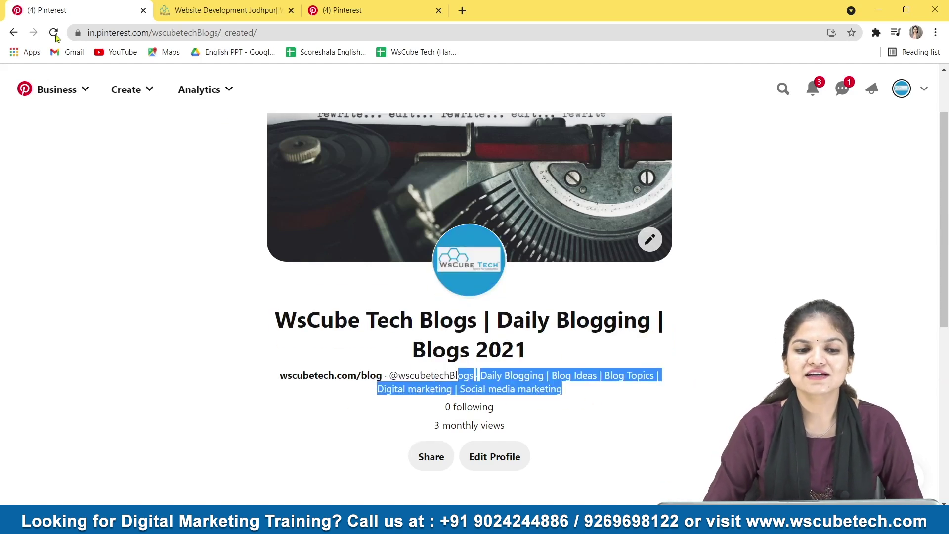
Start a new Pin and upload the image mobile-app-ideas.jpg from the Downloads folder
click(134, 94)
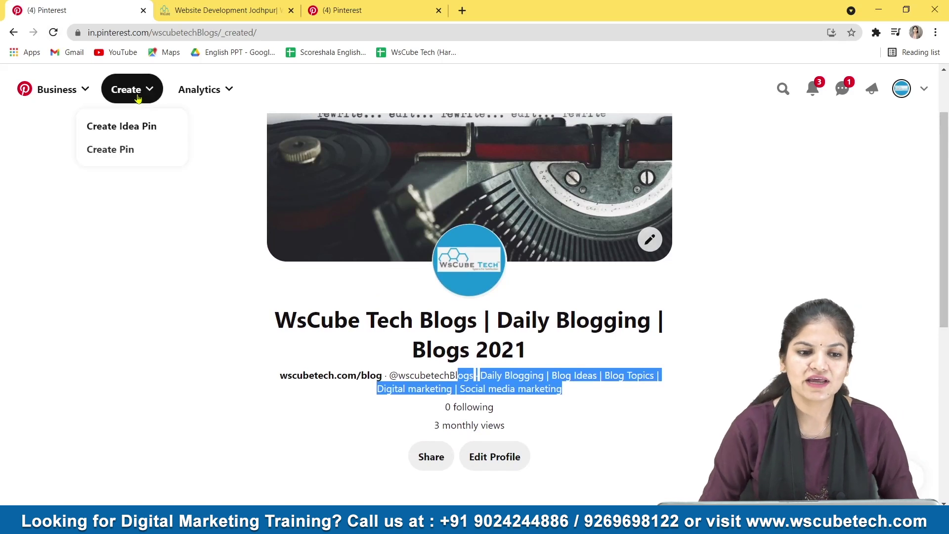
click(121, 151)
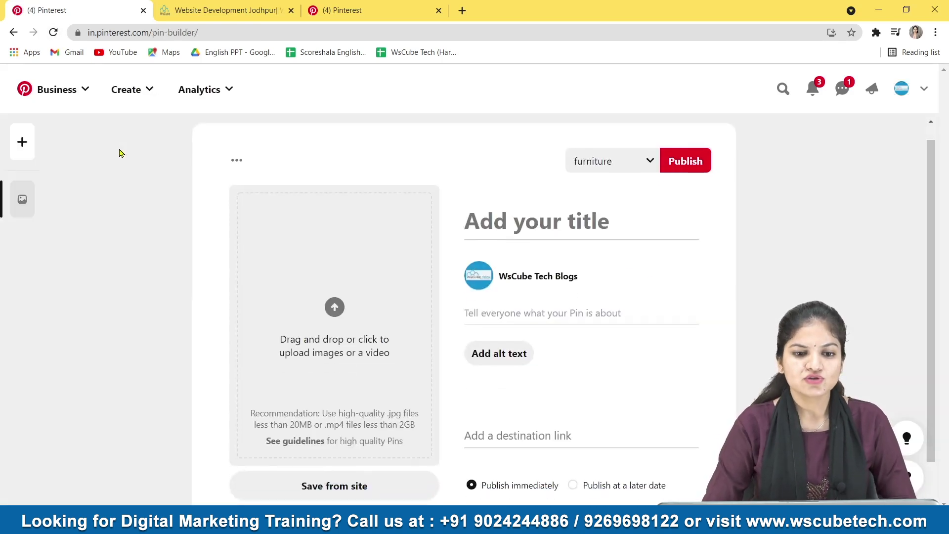
click(335, 307)
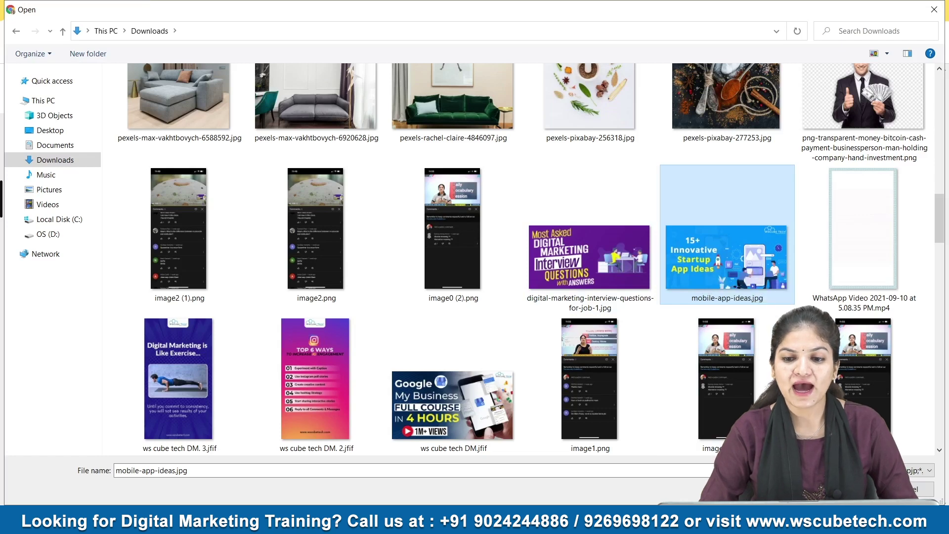
double_click(726, 257)
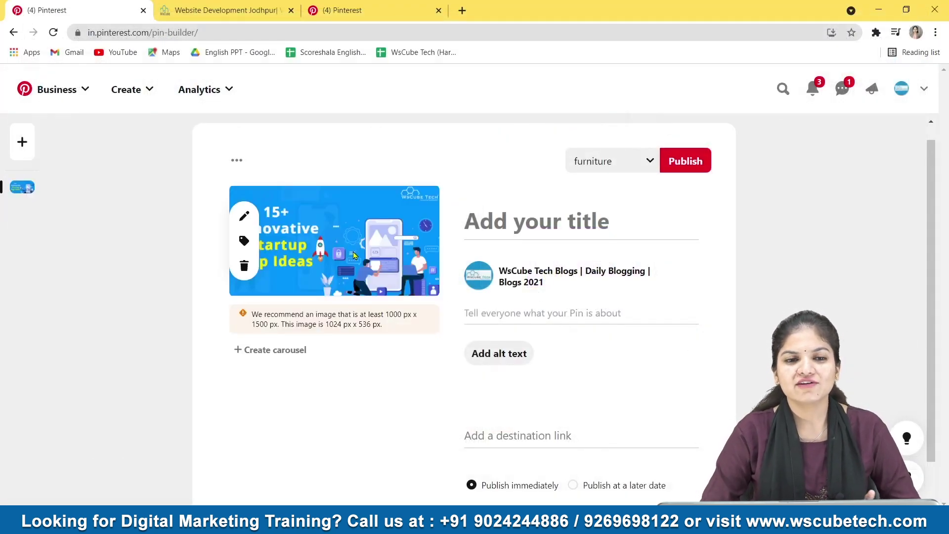
Crop the Pin image to a 3:4 aspect ratio framing the "15+ Innovative Startup App Ideas" text and apply the changes
click(244, 215)
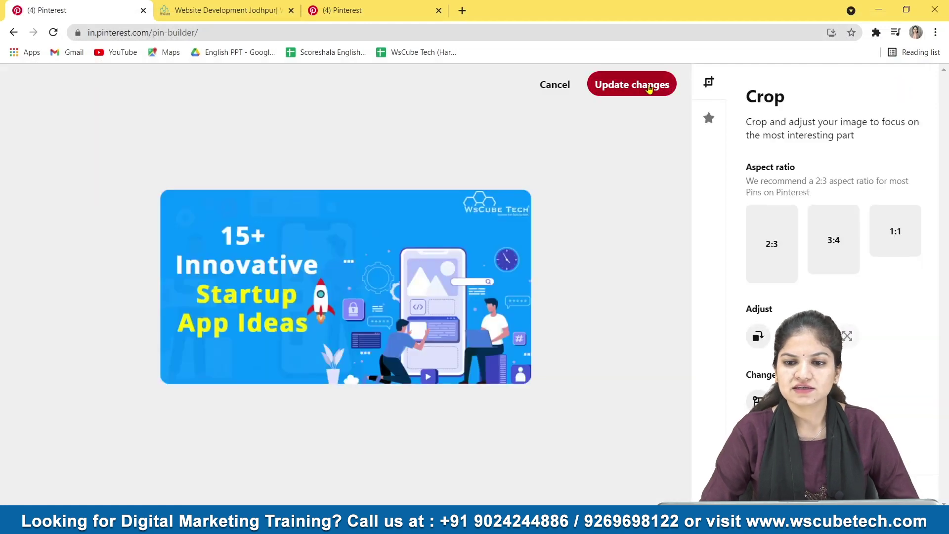
click(780, 258)
drag(413, 271, 604, 284)
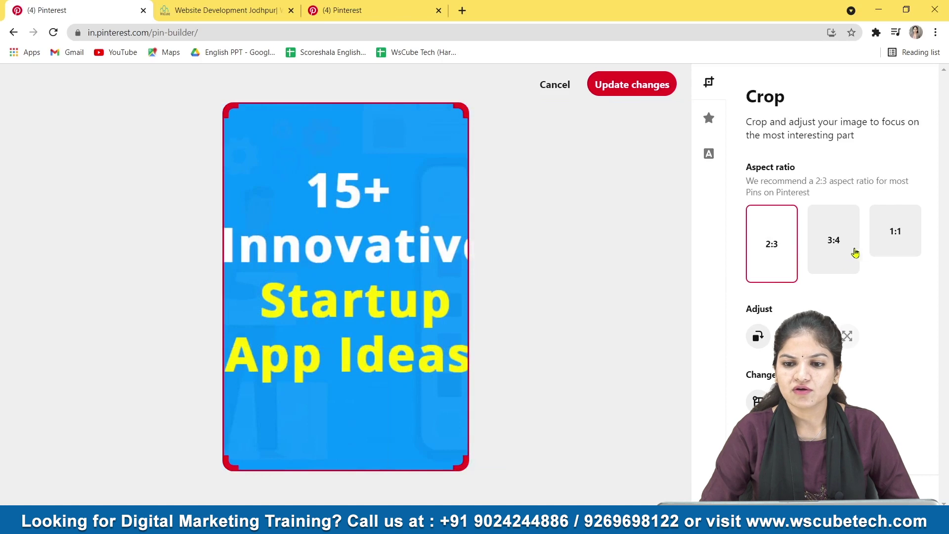
click(845, 253)
drag(435, 329, 421, 324)
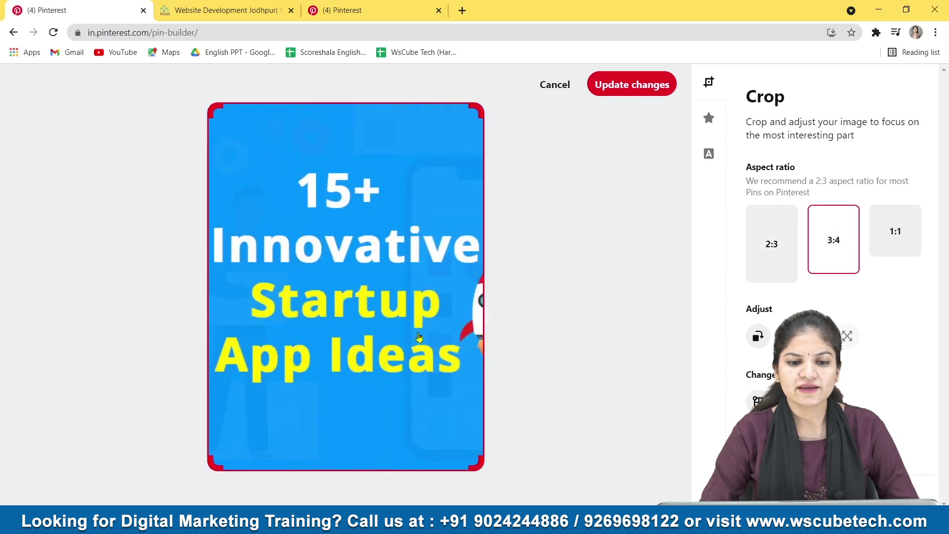
click(649, 89)
Check the keyword notes in Notepad and enter "15+ Innovative Startup App Ideas" as the Pin's title
click(567, 223)
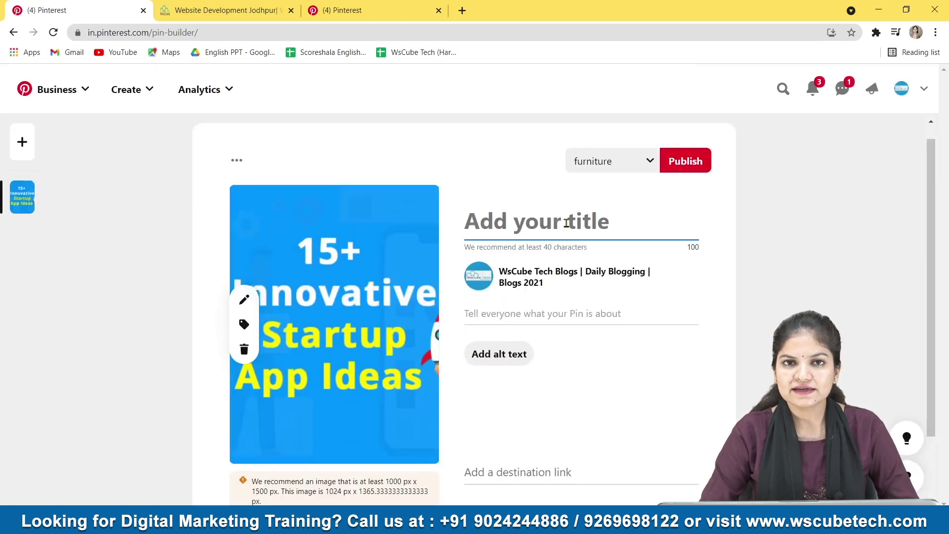
key(alt+Tab)
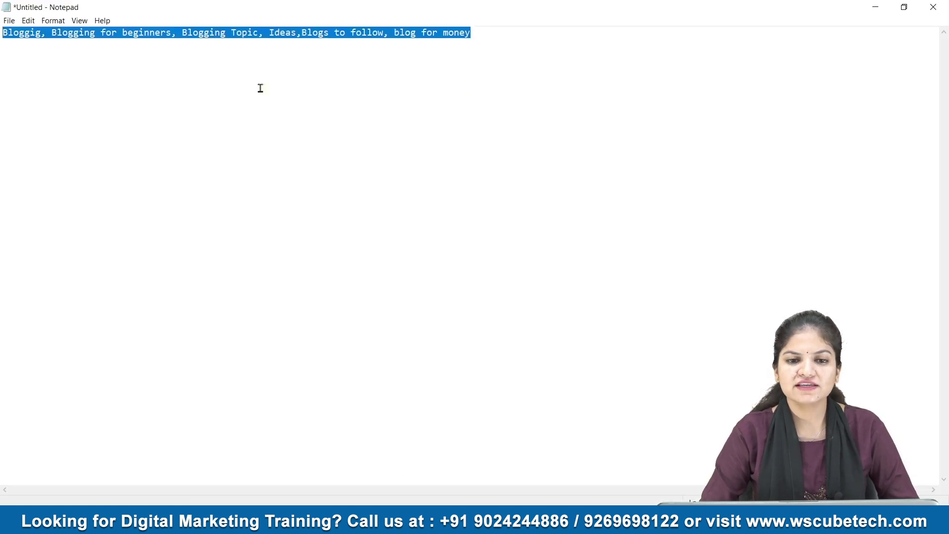
click(299, 94)
key(alt+Tab)
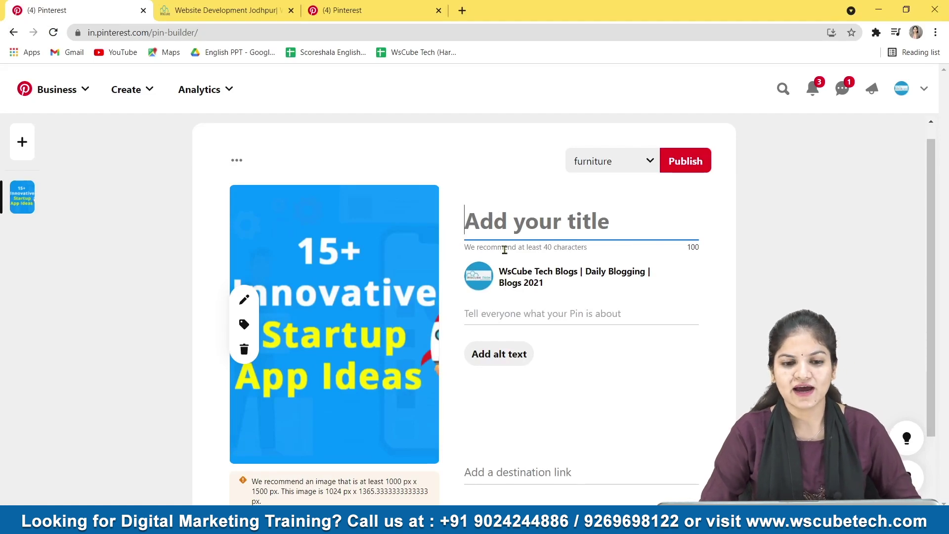
text(Inn)
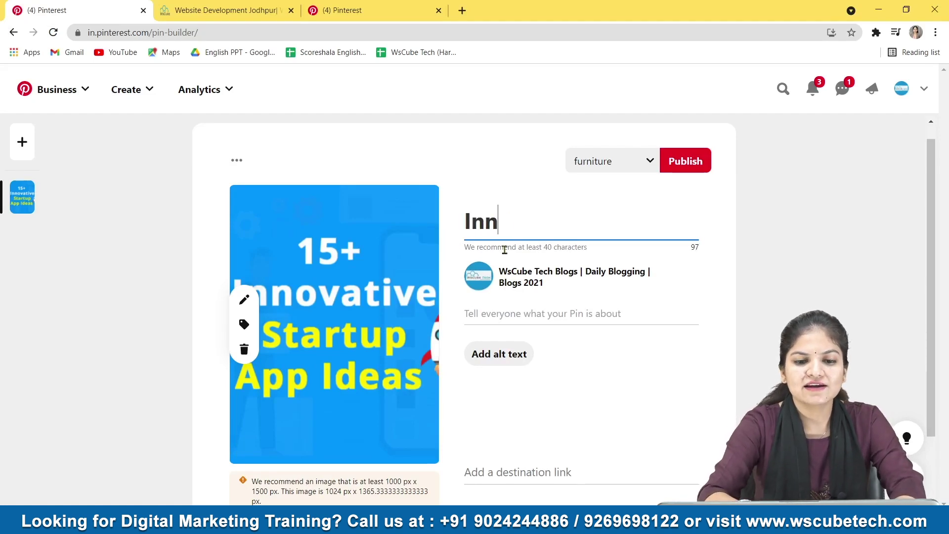
text(ovative)
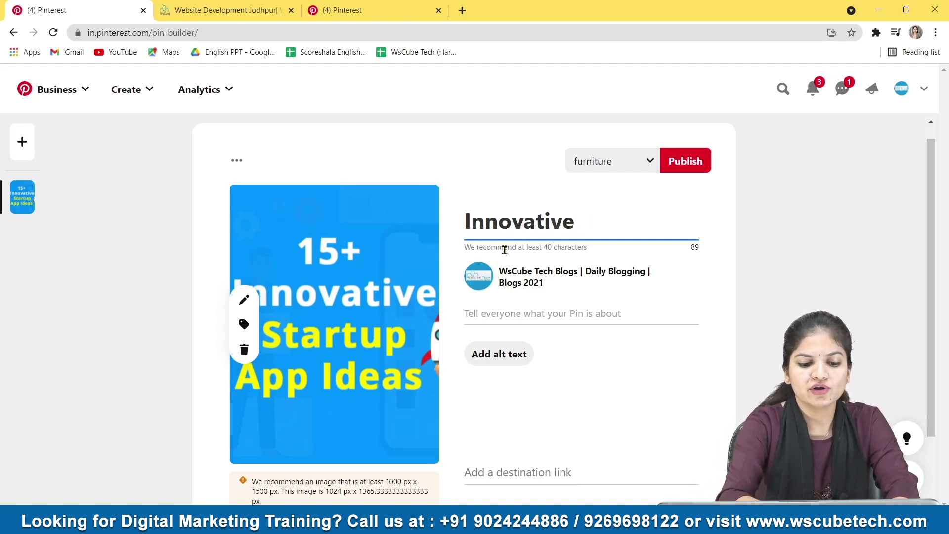
text( Startup App Ideas)
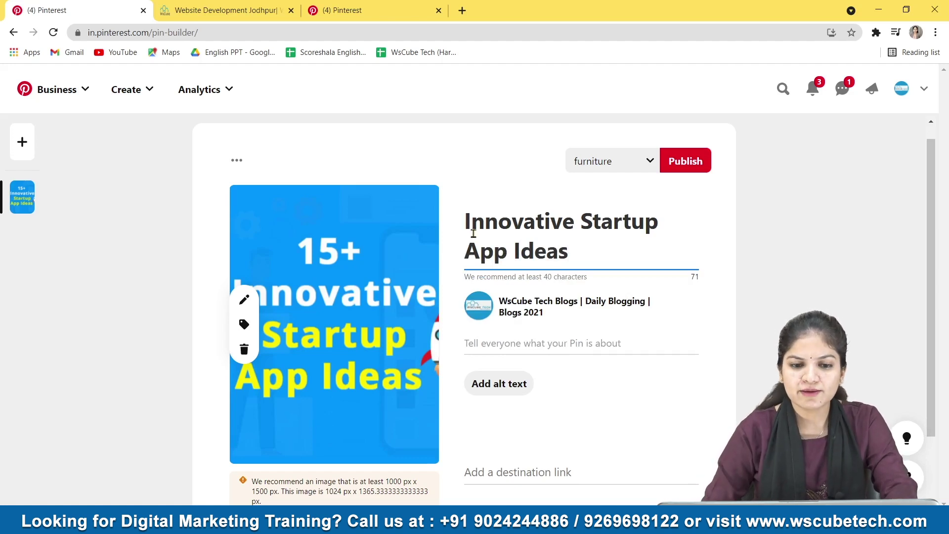
text(15+)
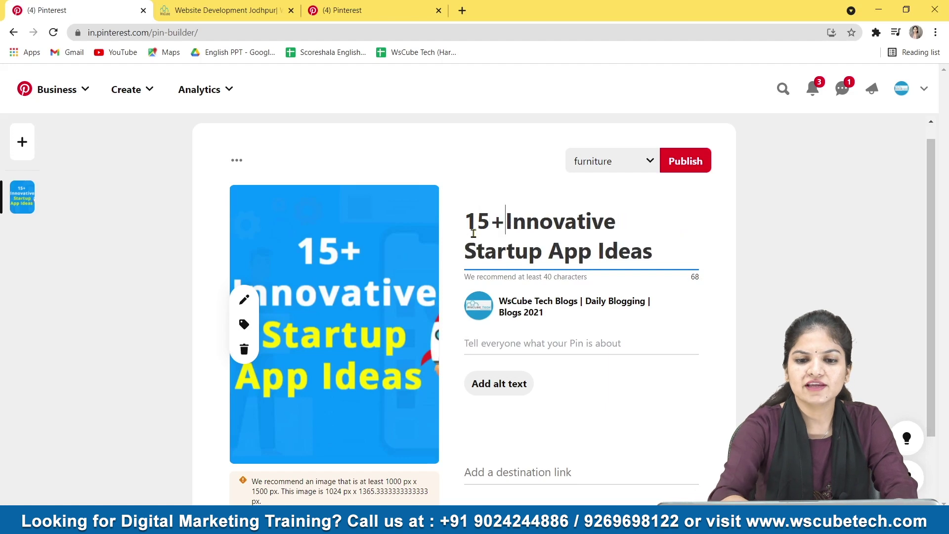
Extend the Pin's title with the keyword "| Business Ideas"
click(673, 253)
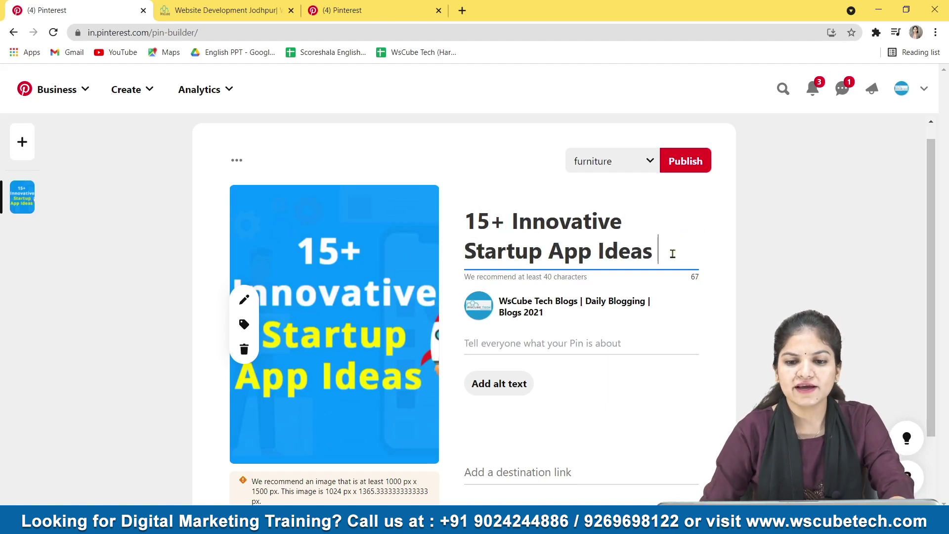
text(|)
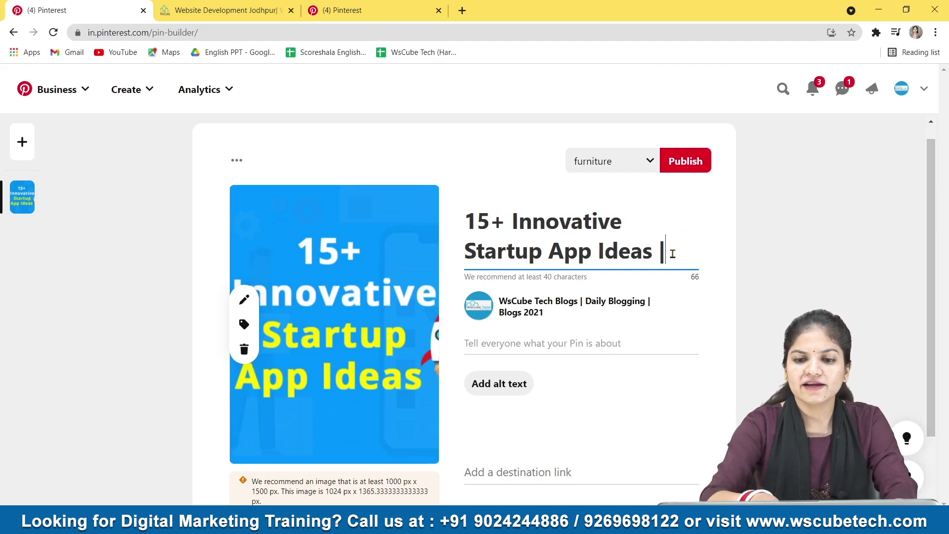
text( Busin)
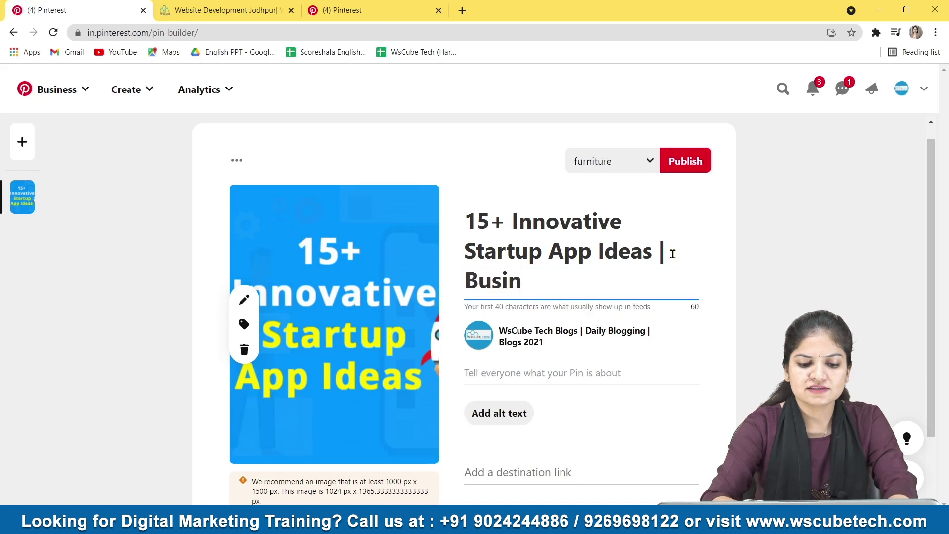
text(ess Ideas)
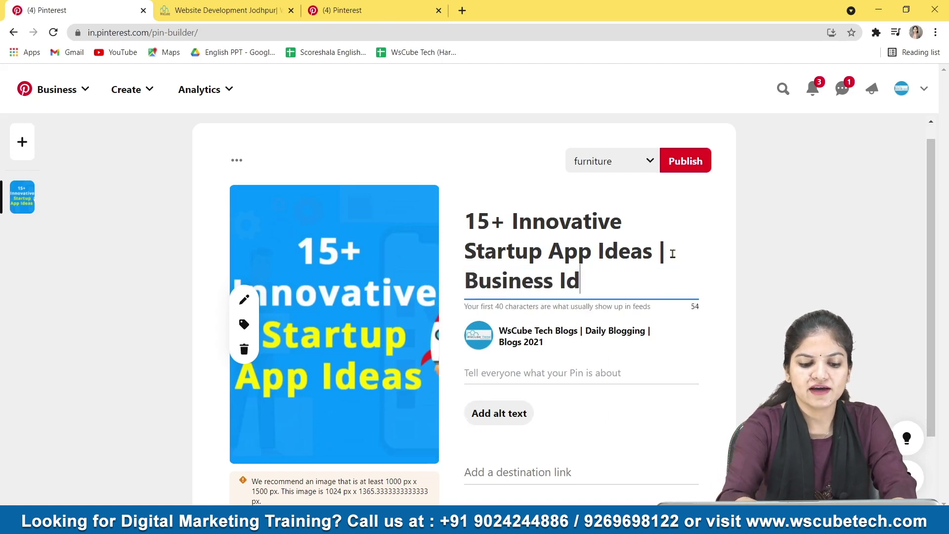
Open the full article "15+ Profitable & Innovative Mobile App Ideas for Startups in 2022" on the WsCube Tech blog
click(545, 370)
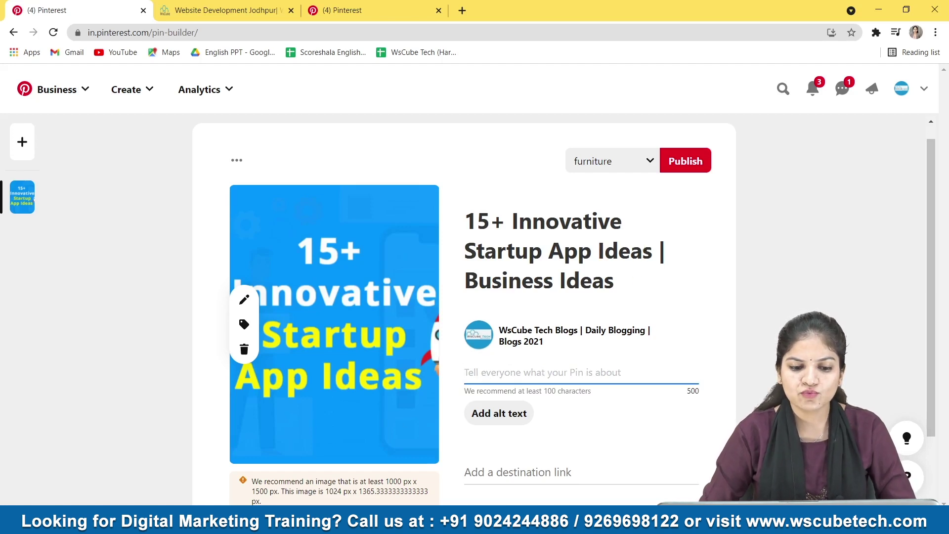
key(alt+Tab)
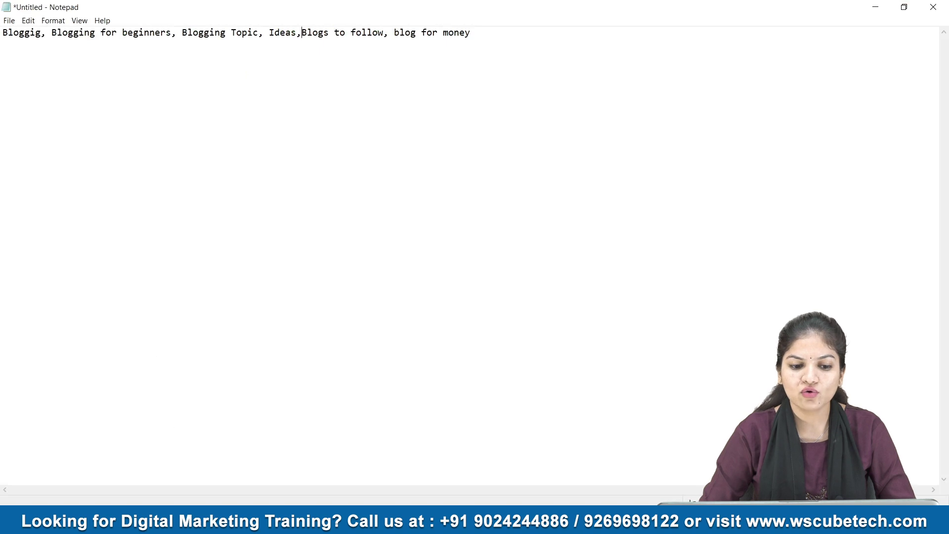
mouse_move(227, 524)
click(158, 459)
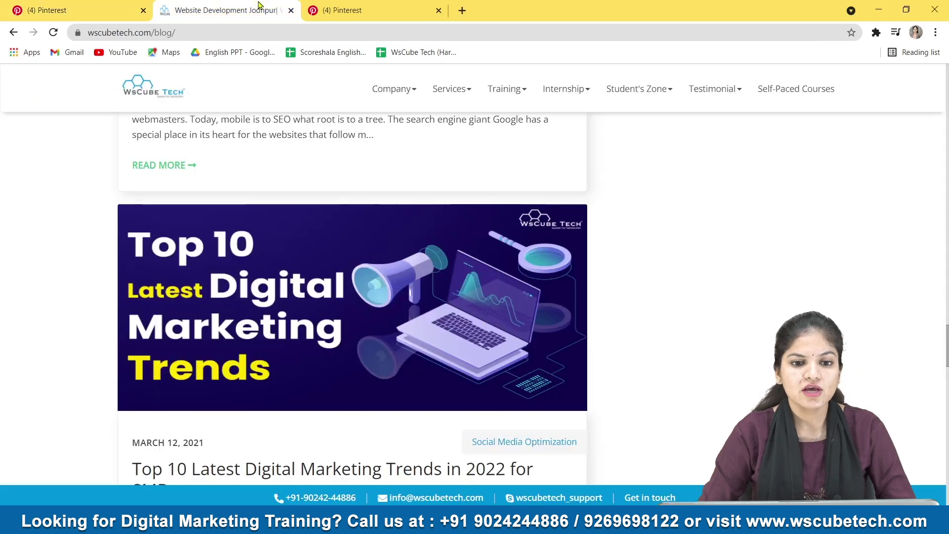
click(262, 7)
scroll(439, 274, down, 15)
scroll(440, 262, up, 4)
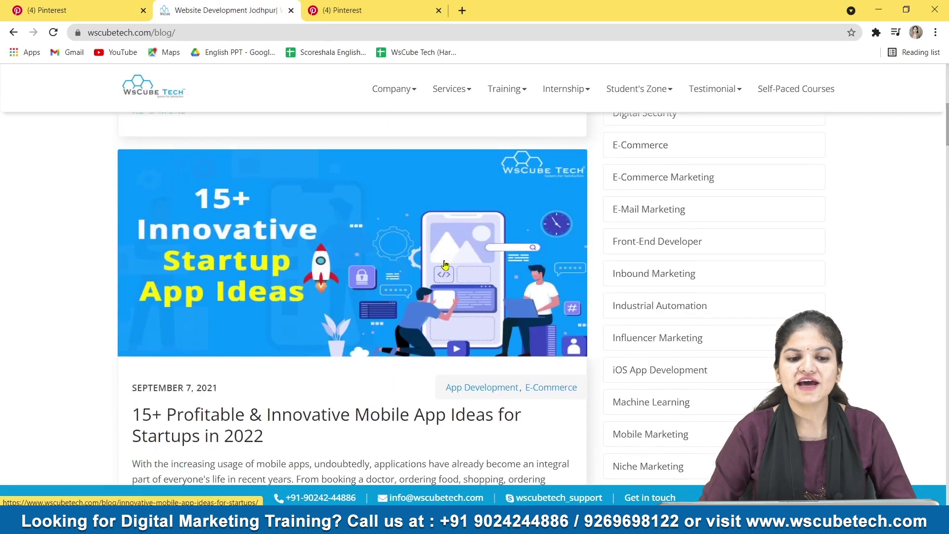
scroll(442, 249, down, 6)
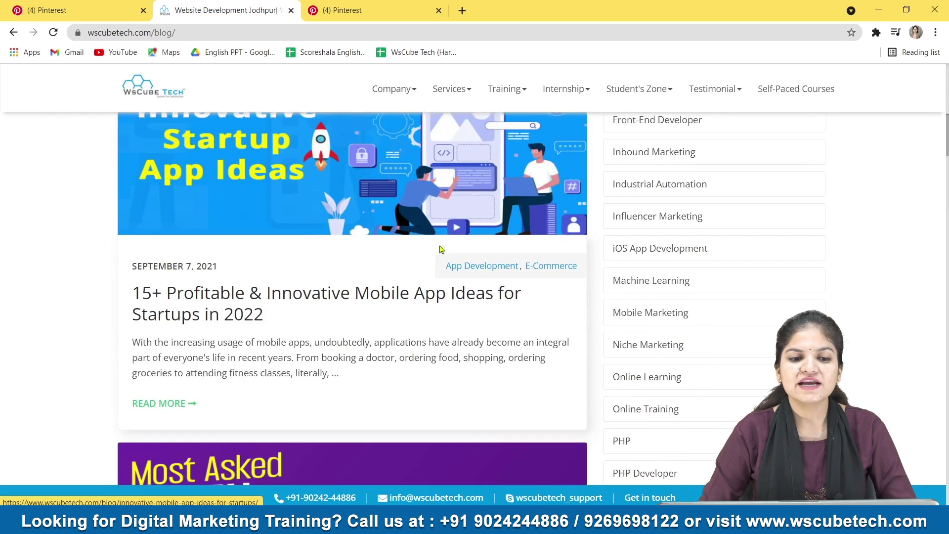
click(190, 405)
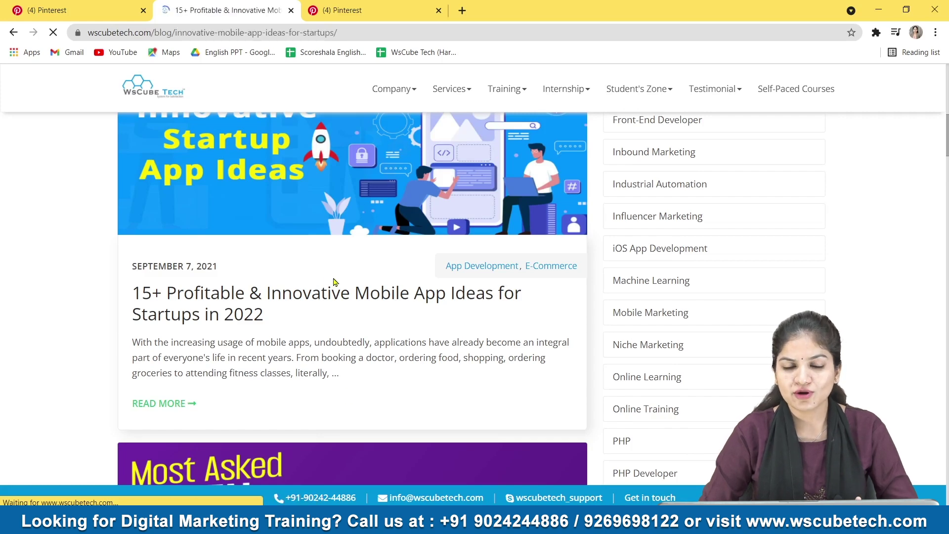
Copy the article's paragraph beginning "A startup starts with an innovative idea" into the Pin's description and remove its final colon
scroll(400, 358, down, 6)
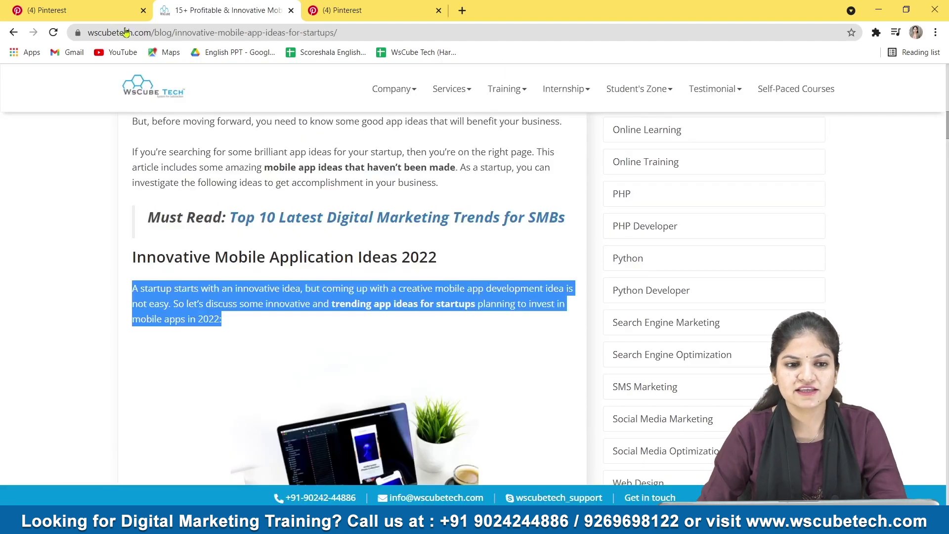
key(ctrl+c)
click(123, 10)
key(ctrl+v)
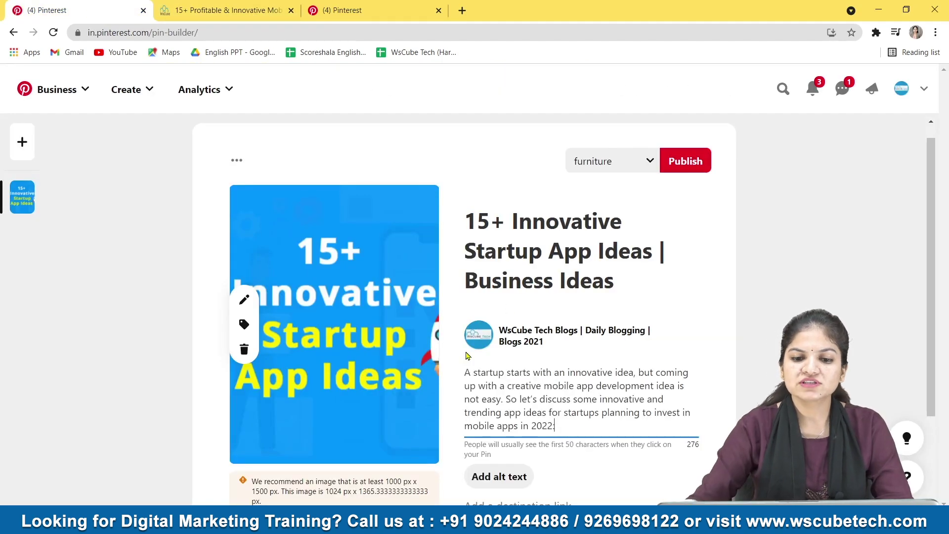
click(181, 6)
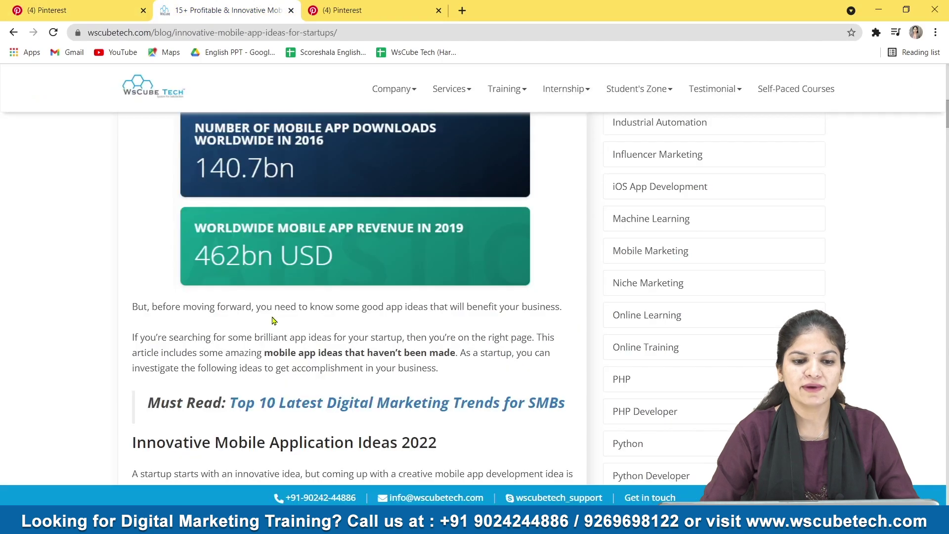
click(88, 6)
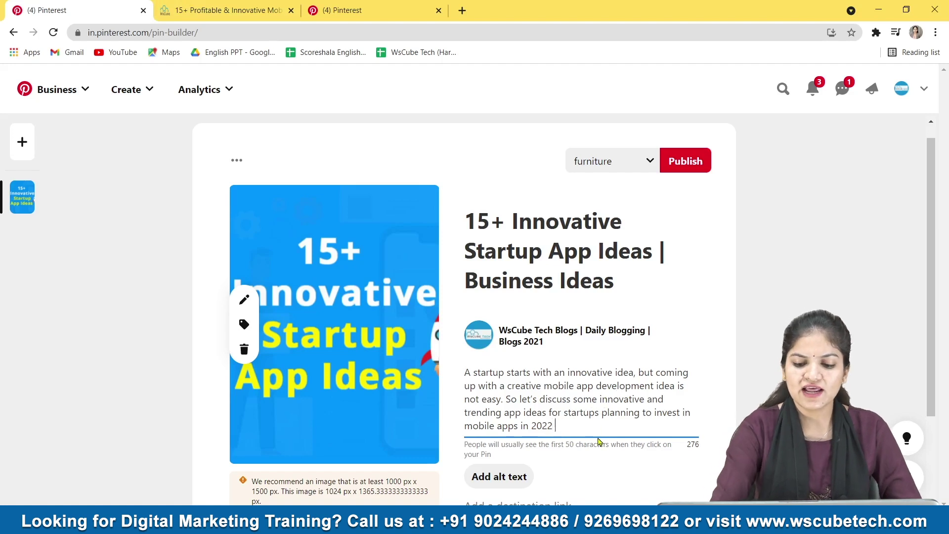
Add the description line "Blog | Blogging | Business ideas | App development | Topics | Startup | Blogs to Follow"
key(Return)
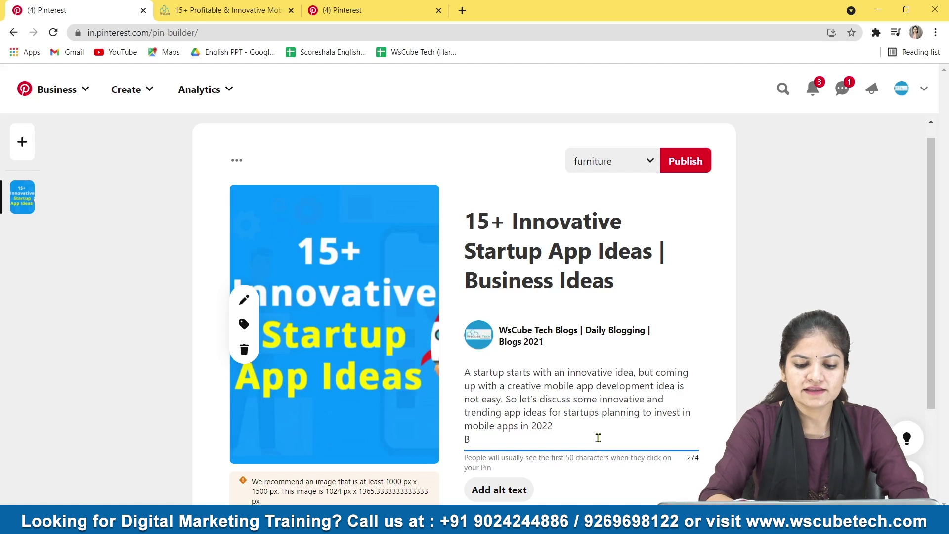
text(Blo)
text(g | Blogging | Business ideas | App development | Topics | Startup | Blogs to Follow)
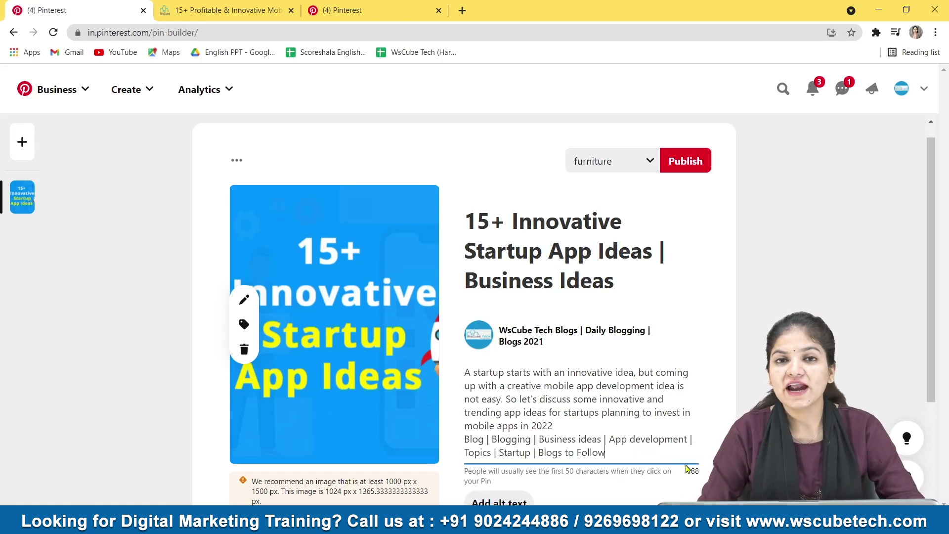
drag(628, 457, 458, 453)
click(454, 449)
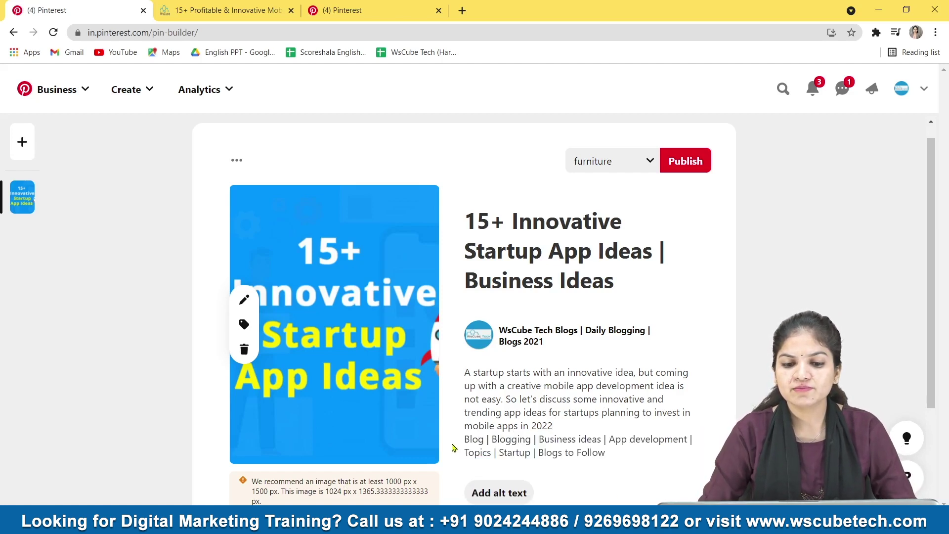
click(622, 450)
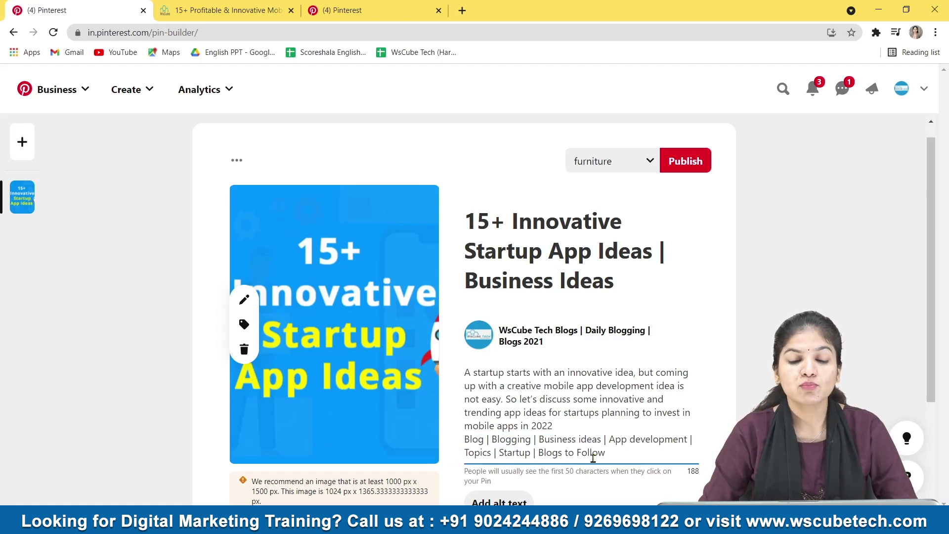
drag(618, 455, 430, 441)
click(456, 443)
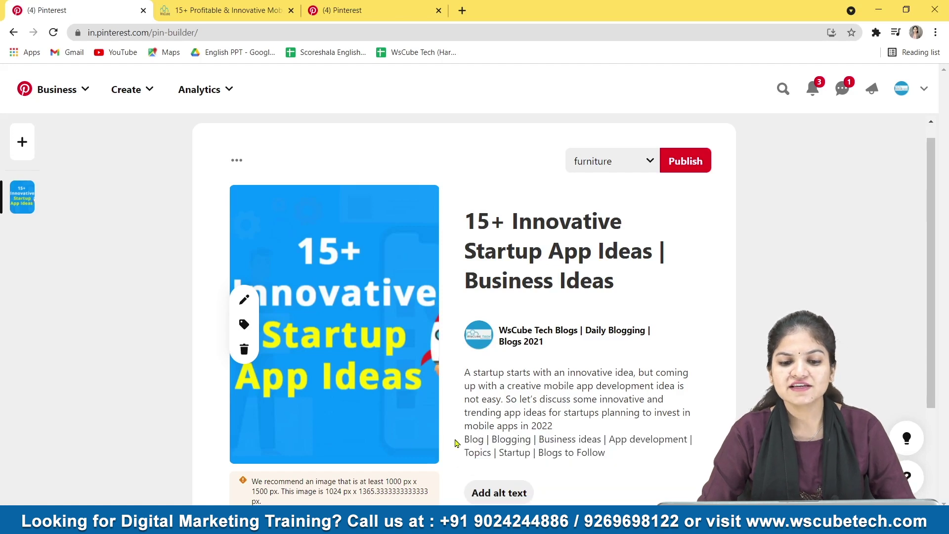
Duplicate the keyword line below a blank line and convert it to "#Blog #Blogging #Businessideas #App development #Topics #Startup #BlogstoFollow"
drag(604, 453, 461, 442)
key(ctrl+c)
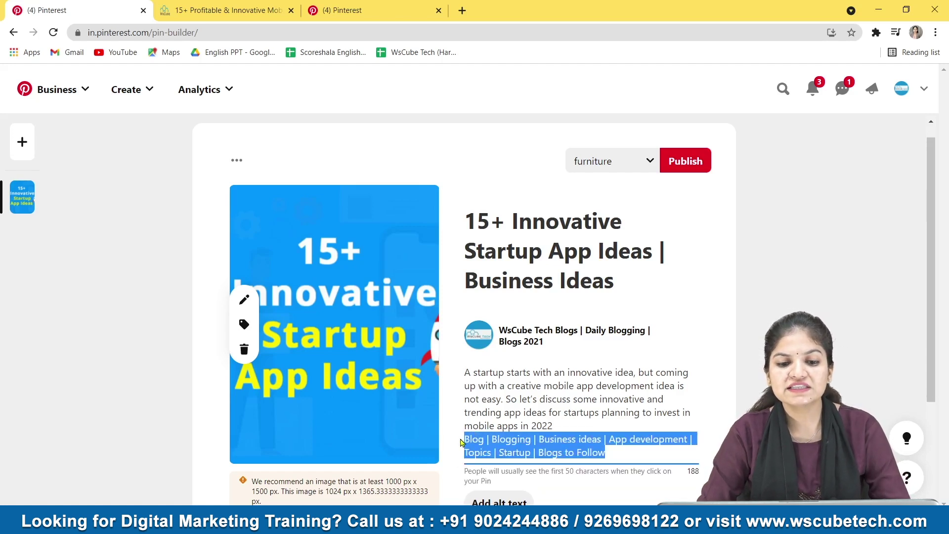
click(626, 451)
key(Return)
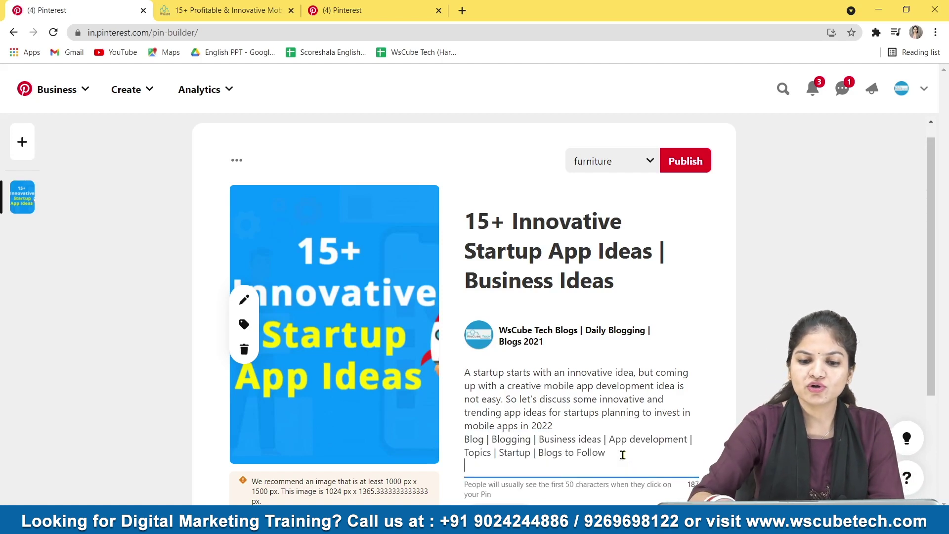
key(Return)
key(ctrl+v)
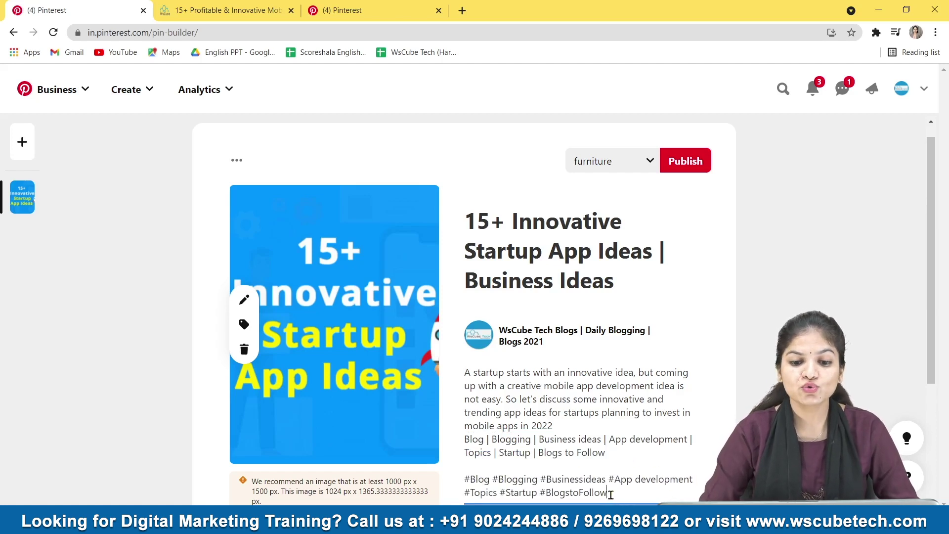
drag(526, 493, 469, 481)
click(469, 481)
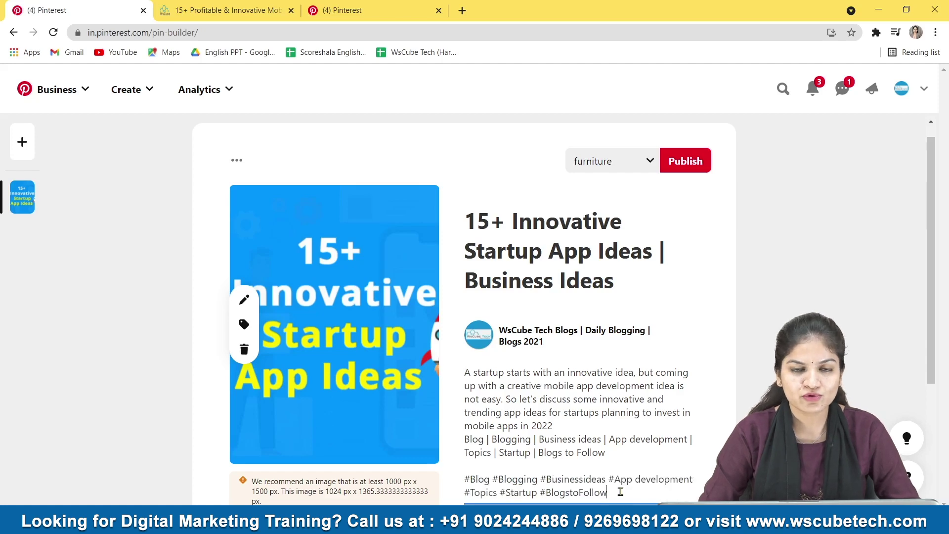
Create a new non-secret board named "Startup Ideas" and assign the Pin to it
scroll(627, 476, down, 3)
scroll(628, 474, up, 3)
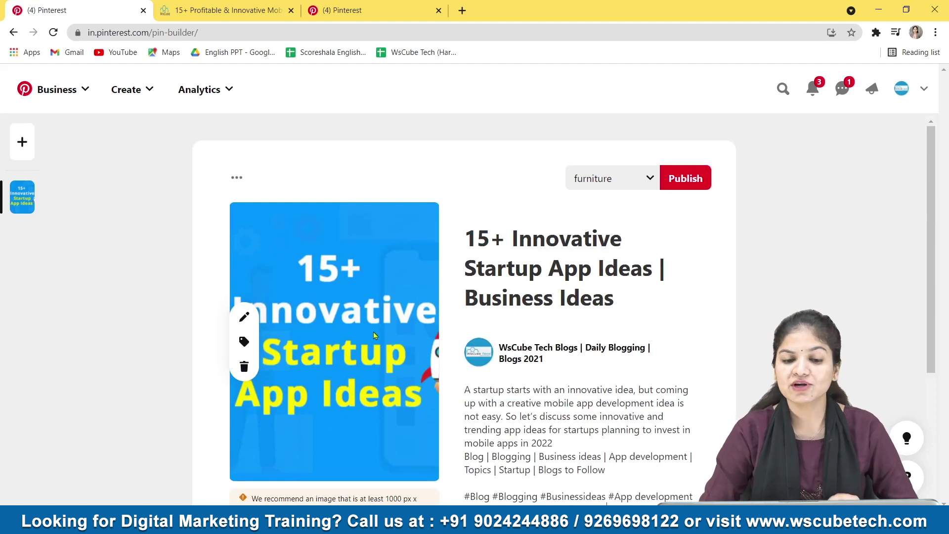
click(650, 179)
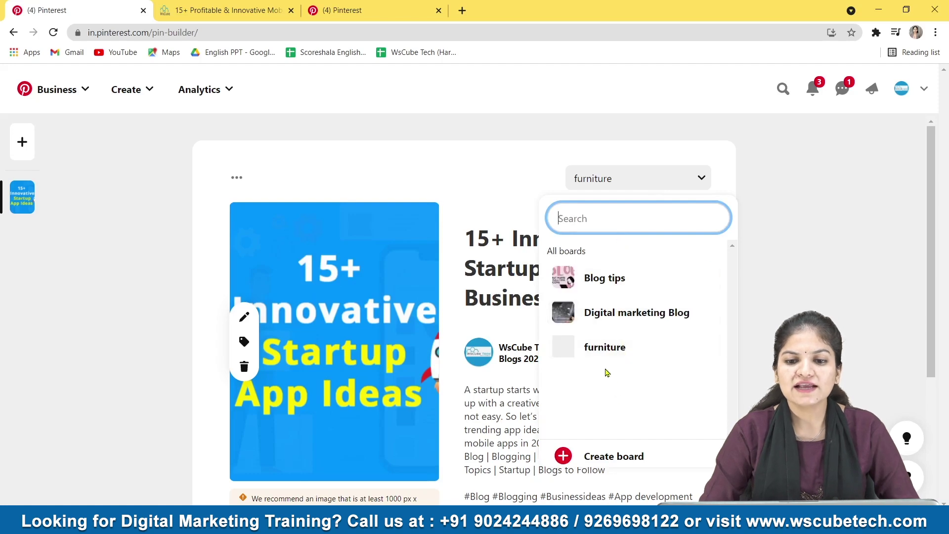
click(593, 454)
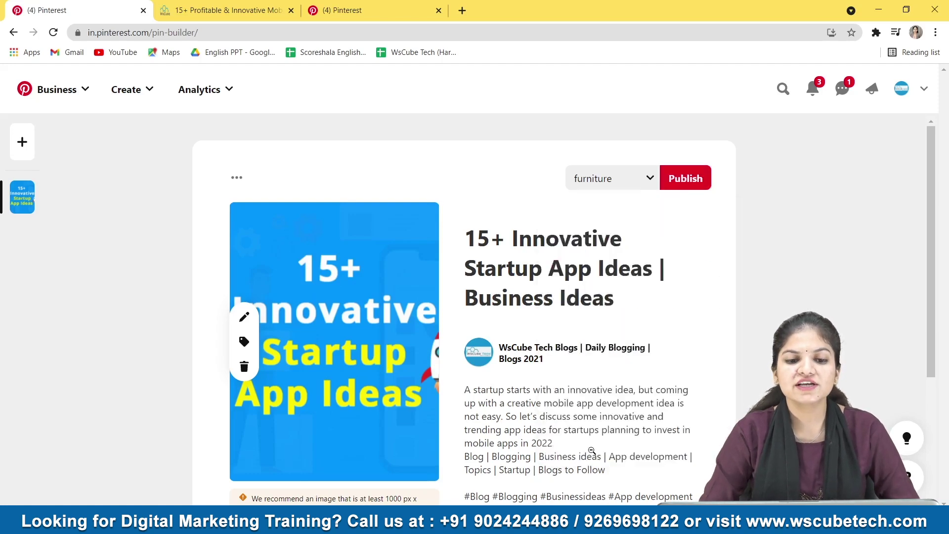
click(411, 258)
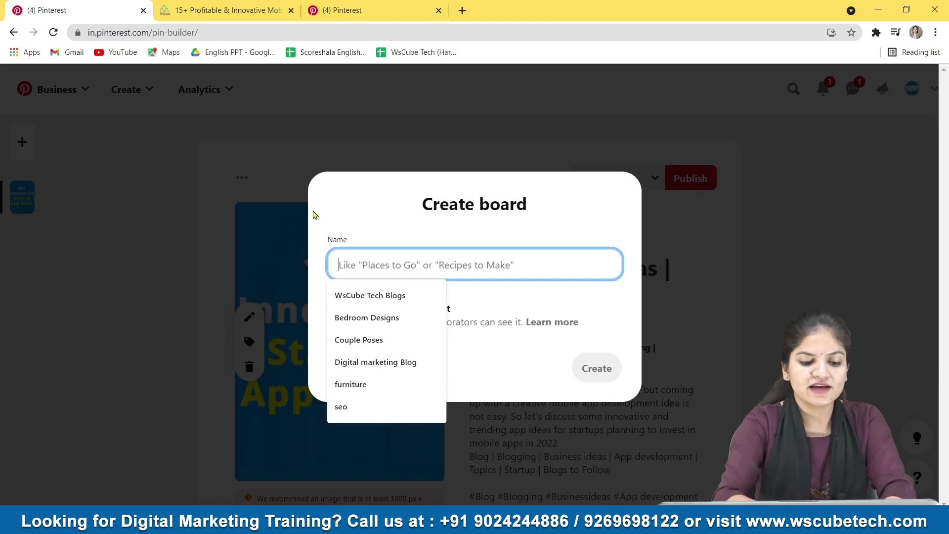
text(sTART)
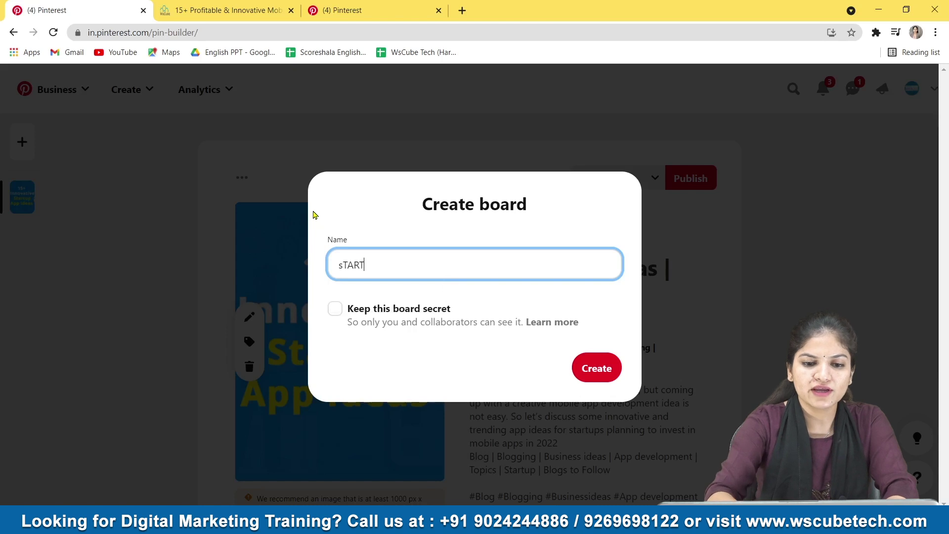
key(BackSpace)
key(BackSpace)
key(BackSpace)
key(BackSpace)
key(BackSpace)
text(Startup)
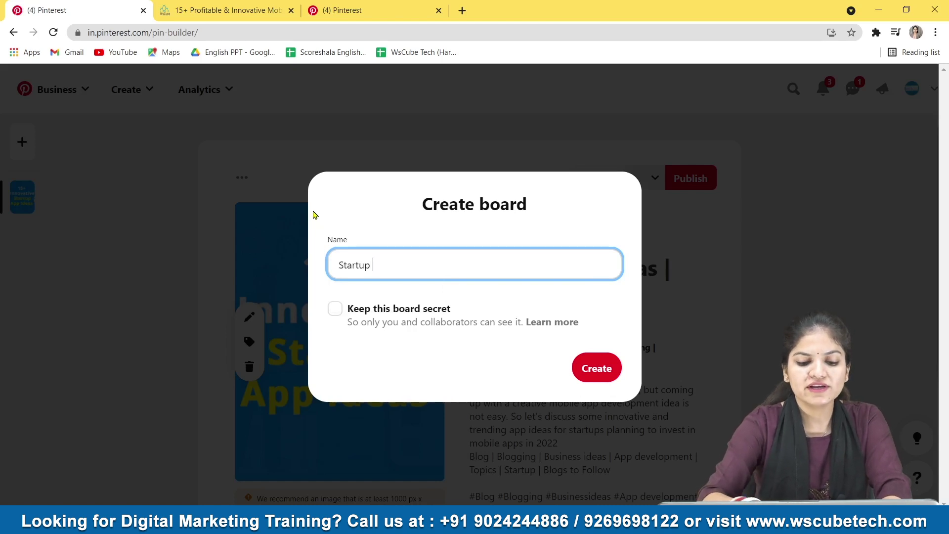
text( Ideas)
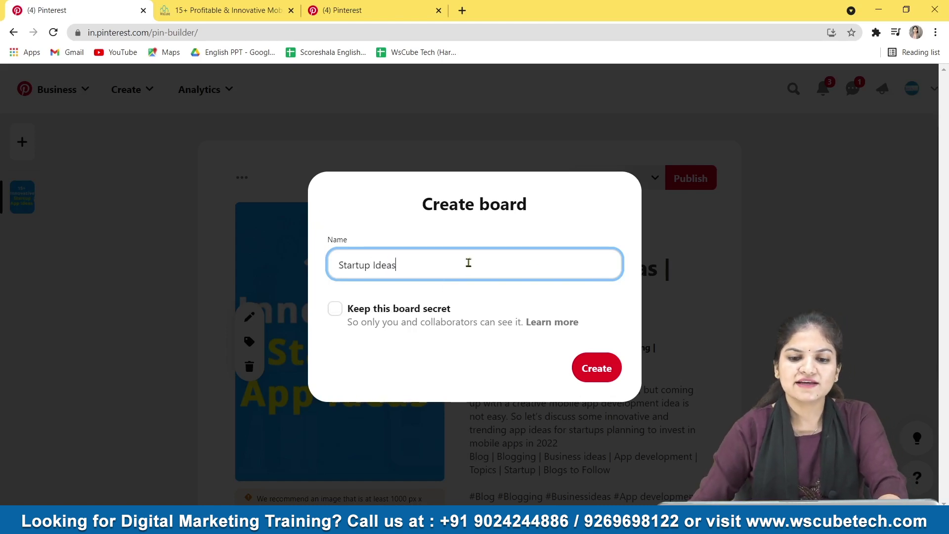
click(597, 371)
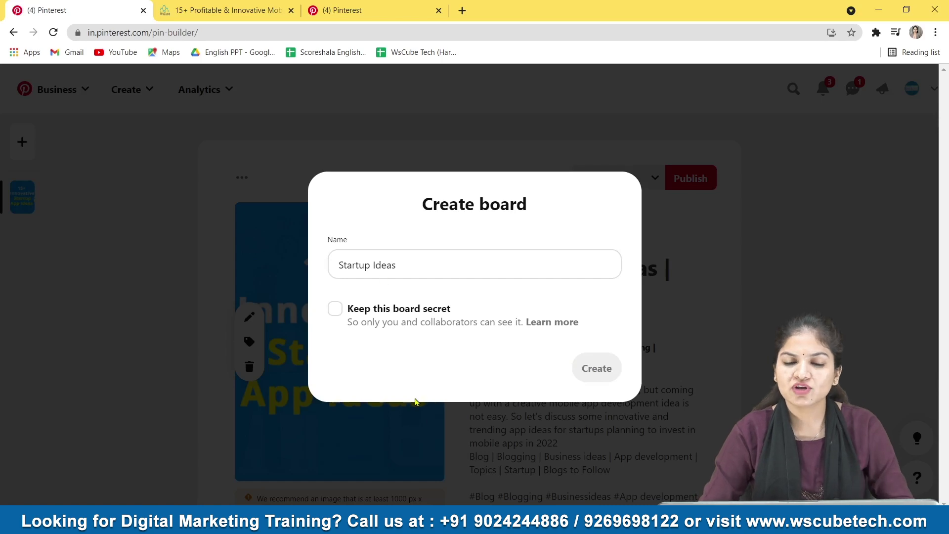
scroll(575, 373, up, 3)
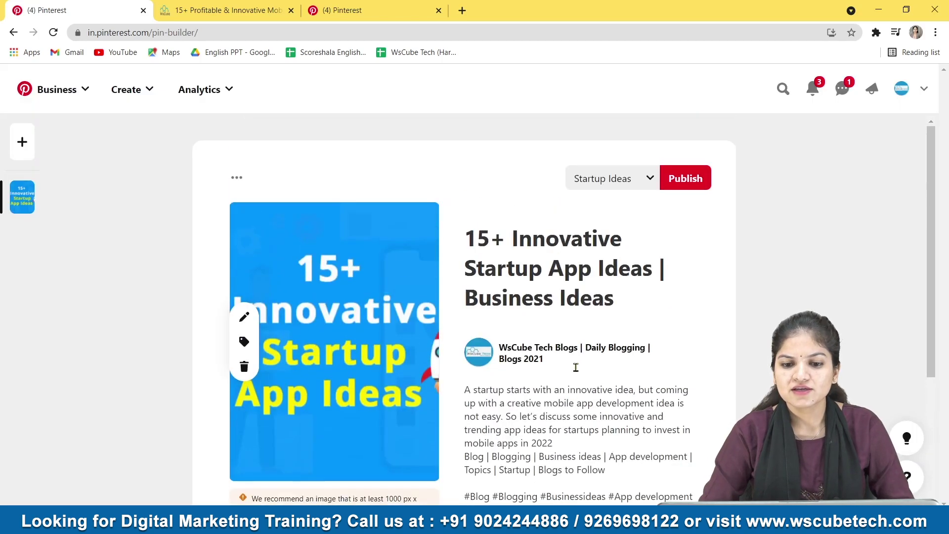
Copy the web address of the mobile app ideas article and set it as the Pin's destination link
scroll(651, 265, down, 3)
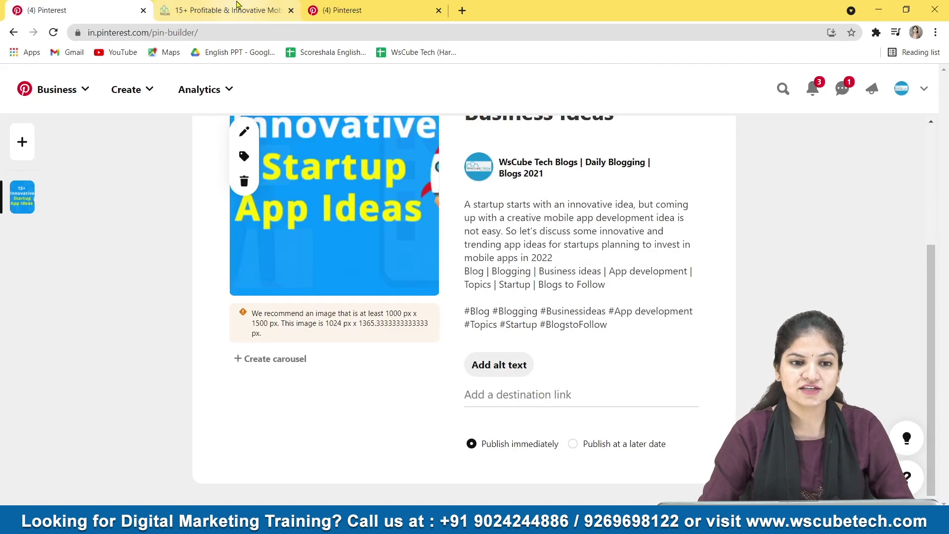
click(237, 9)
scroll(290, 233, down, 20)
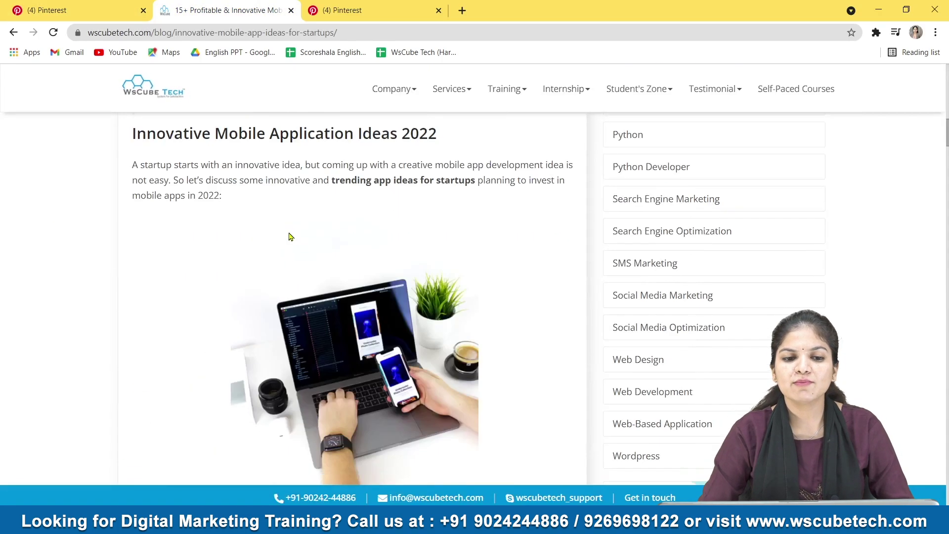
scroll(297, 222, up, 20)
click(230, 32)
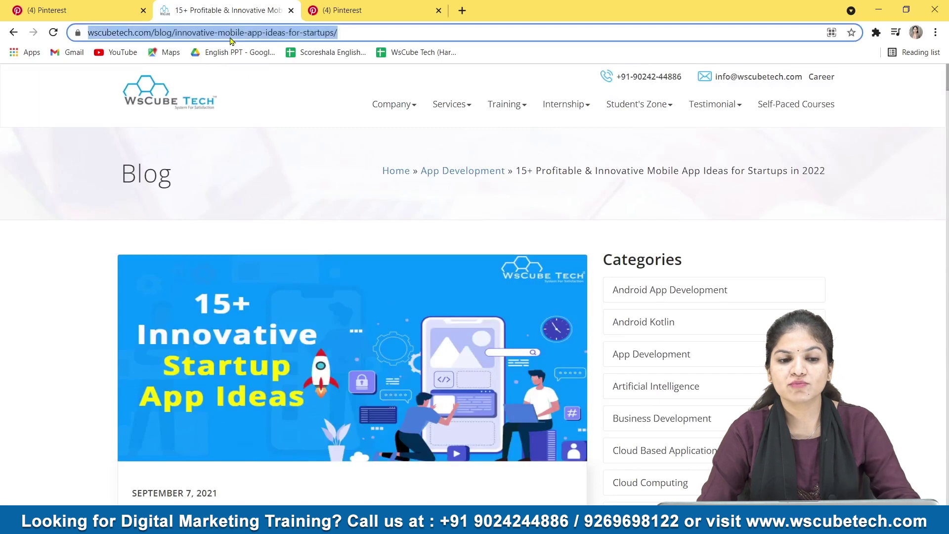
click(25, 11)
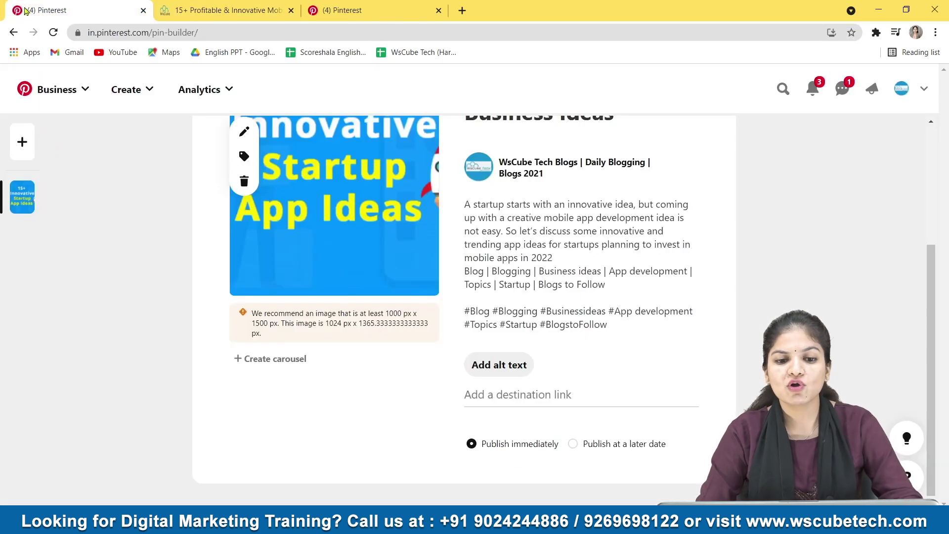
scroll(380, 234, up, 4)
scroll(305, 338, down, 4)
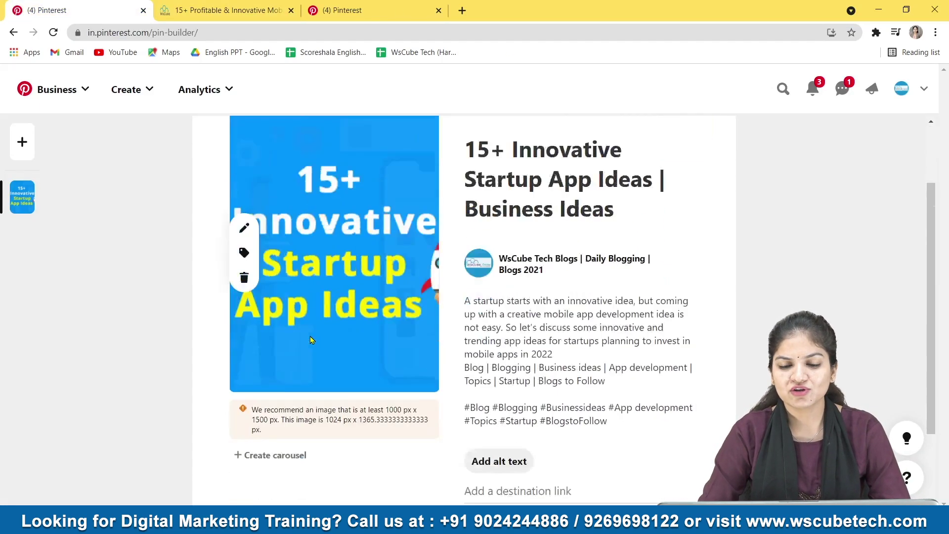
click(568, 396)
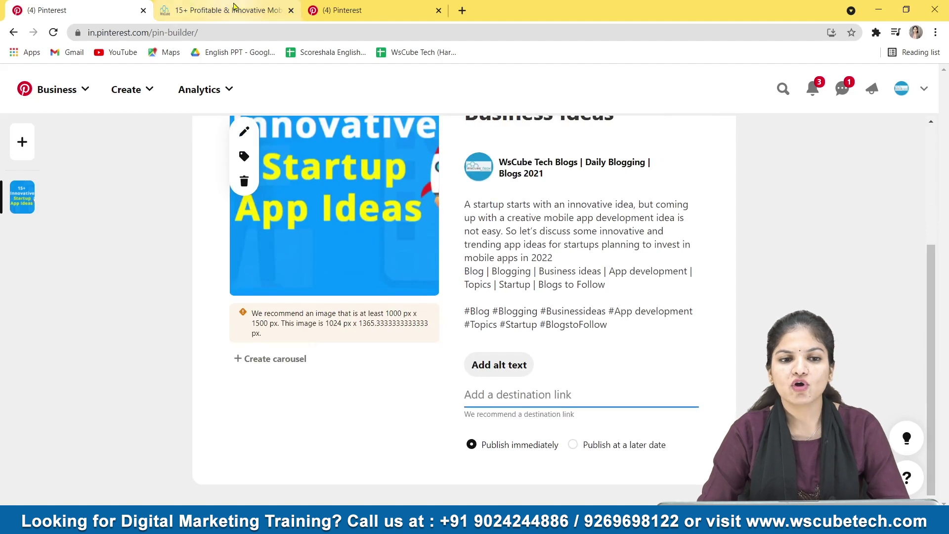
key(ctrl+v)
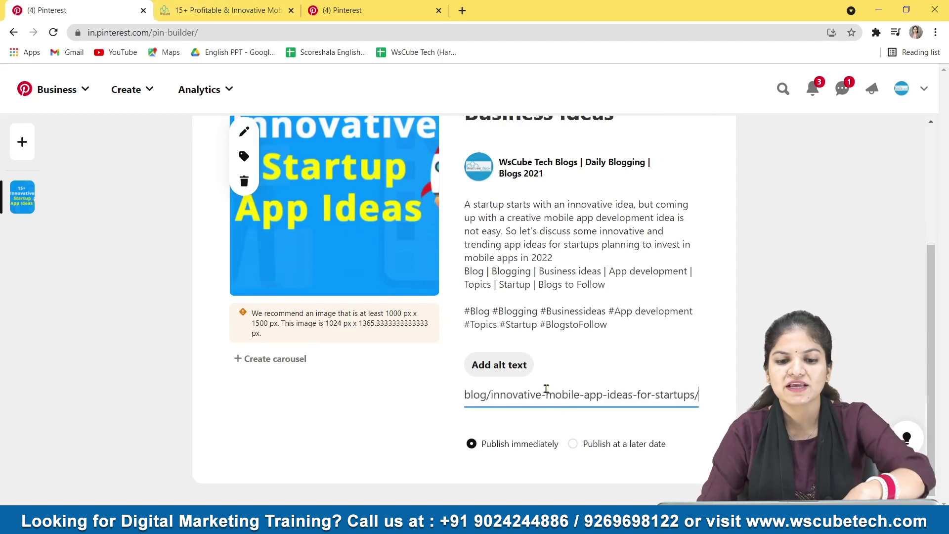
Add the alt text "15+ Innovative Startup App Ideas", copied from the Pin's title
click(478, 365)
scroll(541, 361, up, 4)
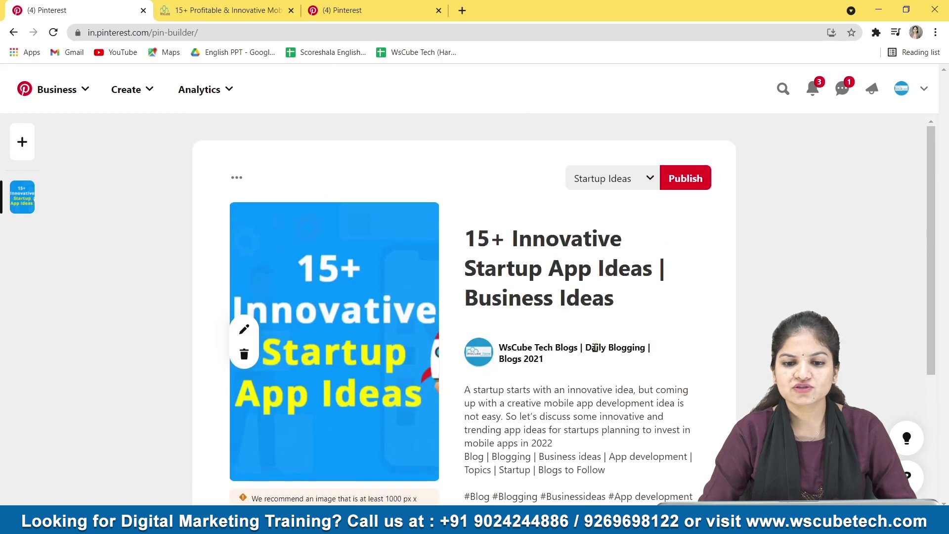
drag(623, 300, 432, 226)
key(ctrl+c)
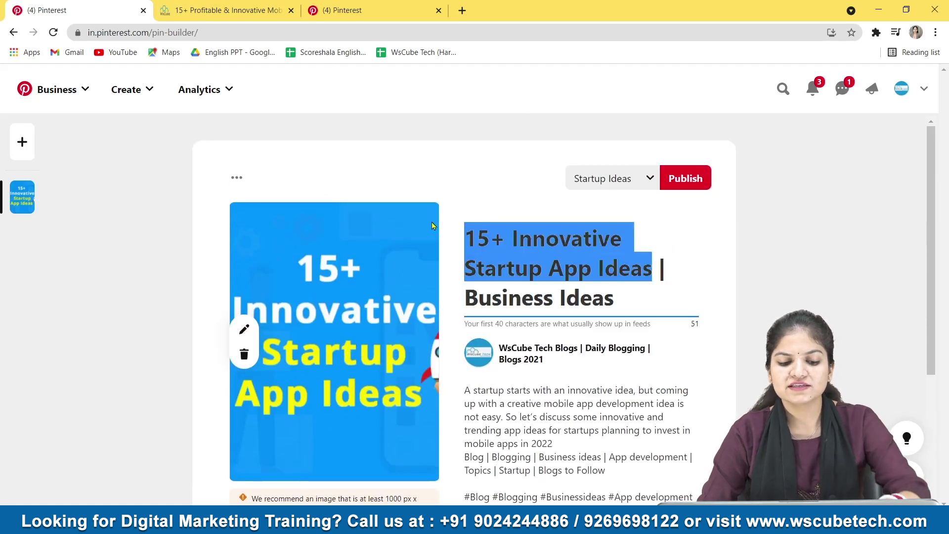
scroll(534, 299, down, 4)
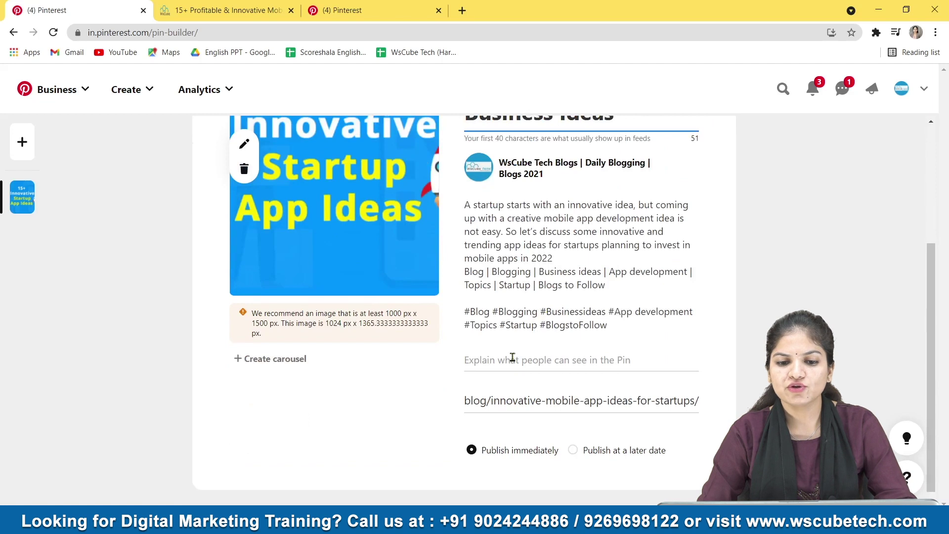
click(513, 357)
key(ctrl+v)
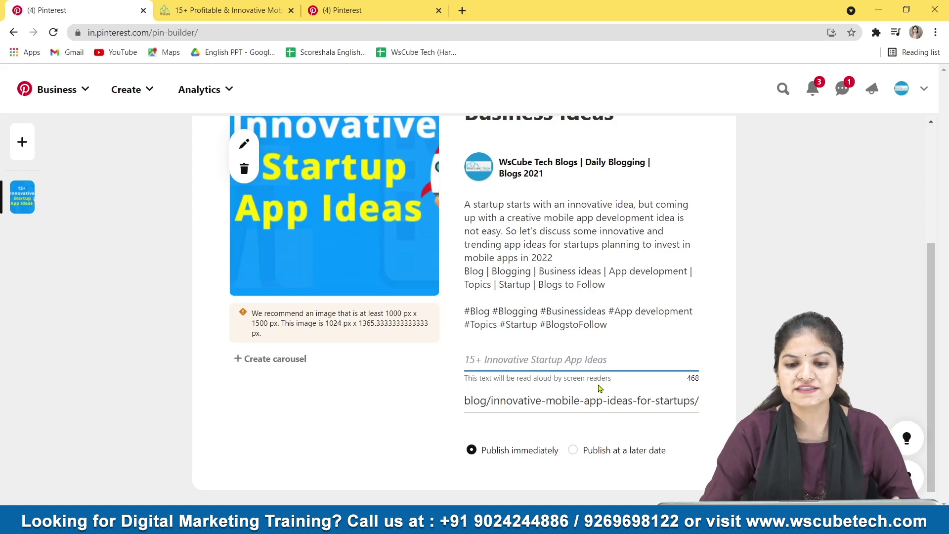
Review the completed Pin and publish it immediately to the "Startup Ideas" board
scroll(310, 333, up, 4)
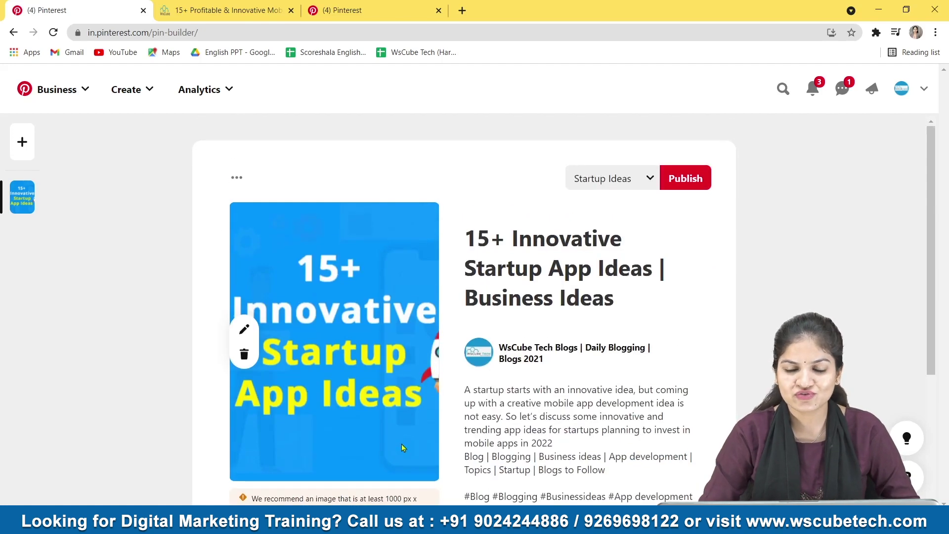
scroll(403, 448, down, 4)
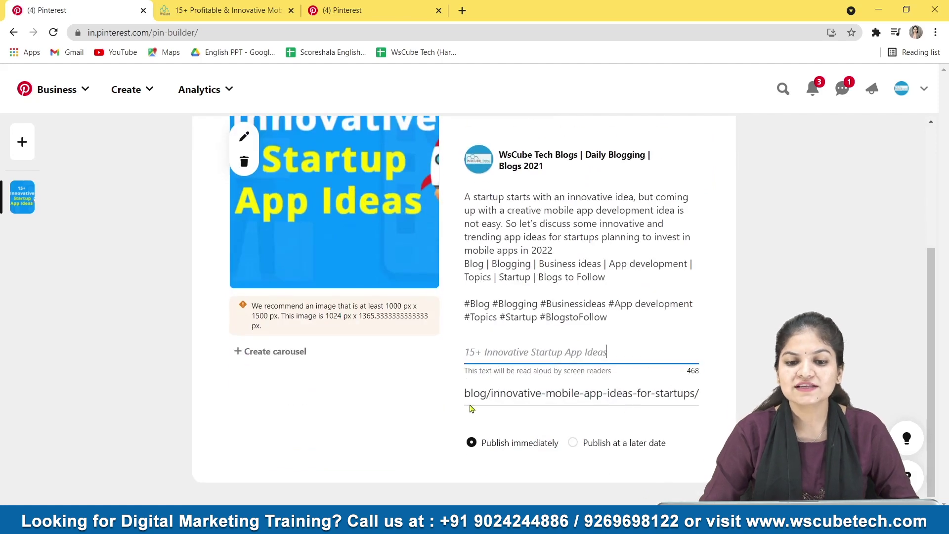
scroll(620, 399, up, 4)
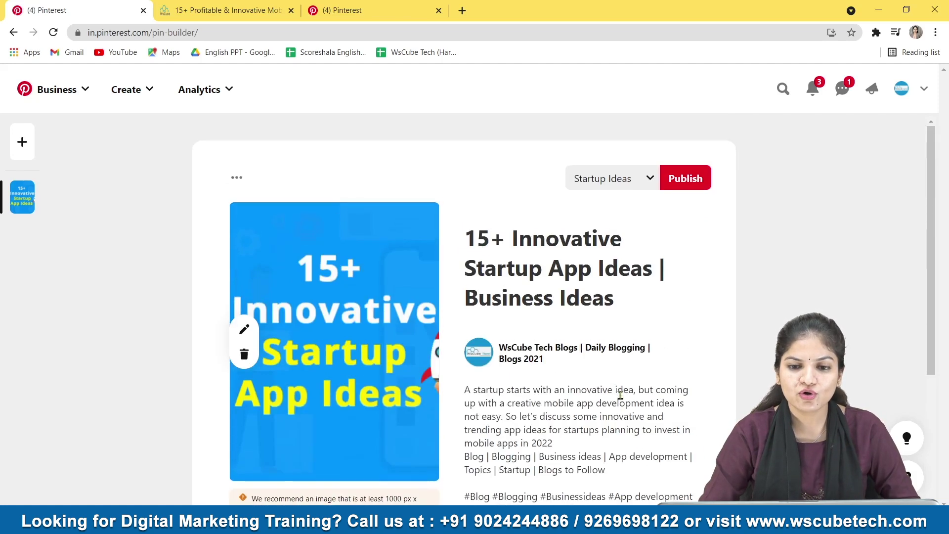
click(694, 181)
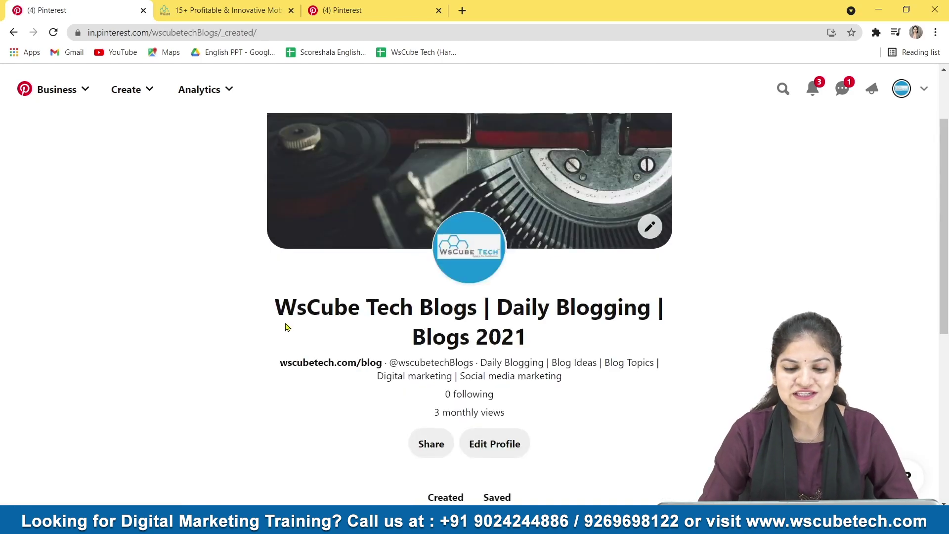
Find the published startup app ideas Pin among the profile's created Pins and open it
scroll(285, 328, down, 6)
scroll(285, 328, down, 1)
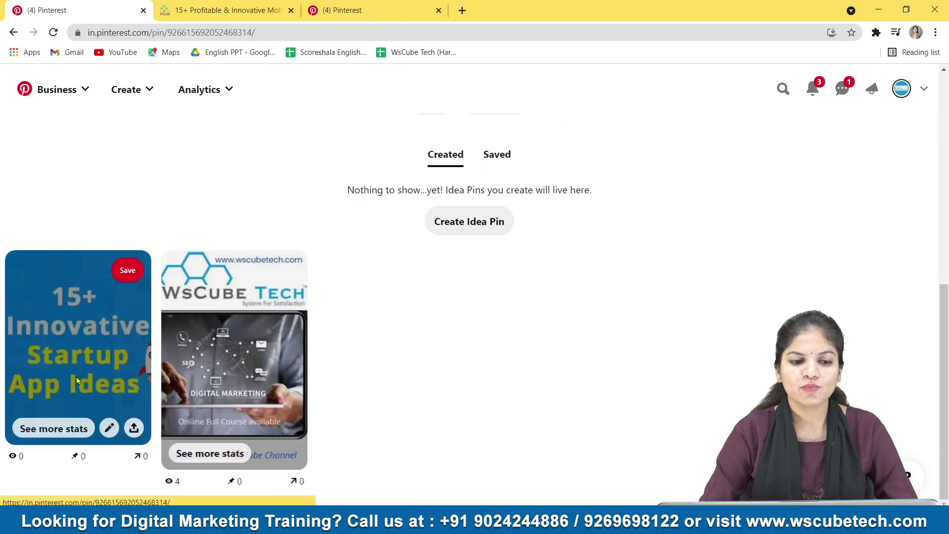
click(76, 376)
scroll(445, 396, down, 3)
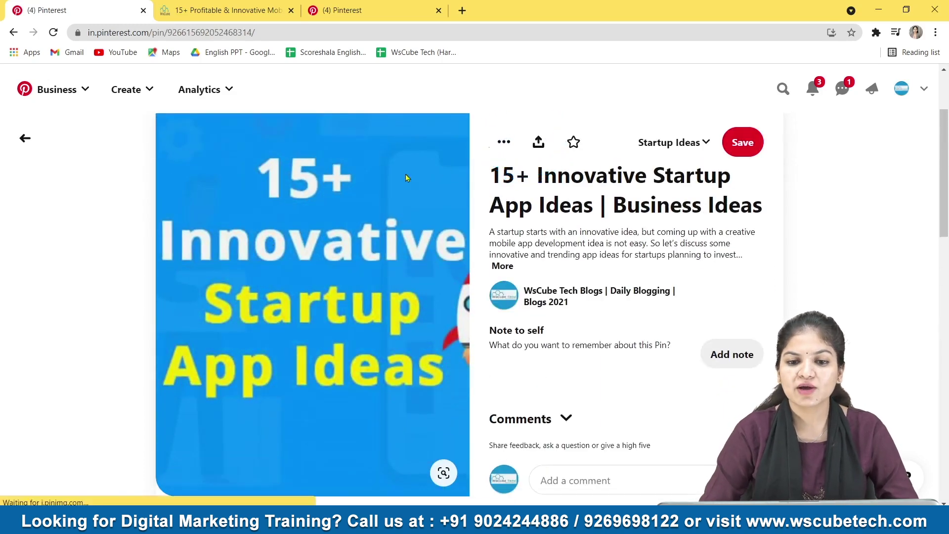
Follow the published Pin's link to the WsCube Tech blog and look through the linked article
click(288, 324)
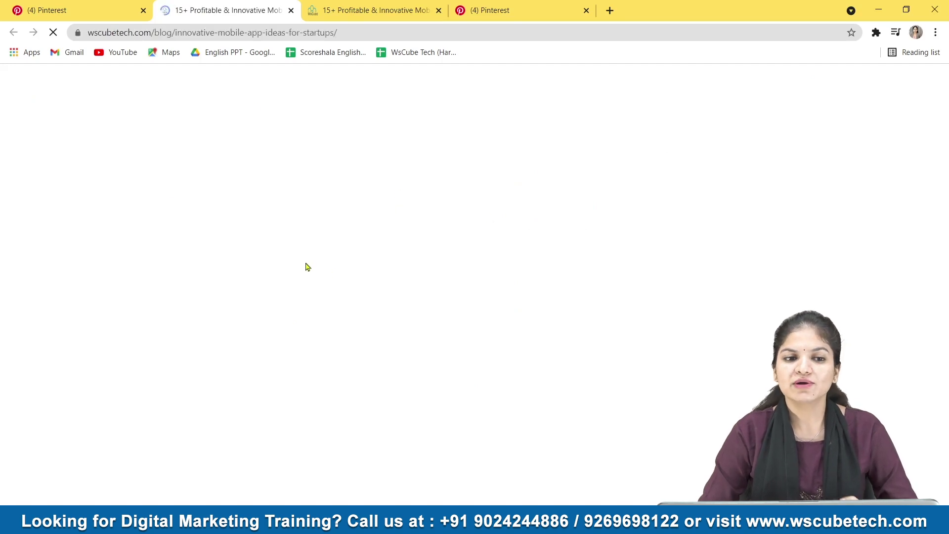
scroll(302, 272, down, 10)
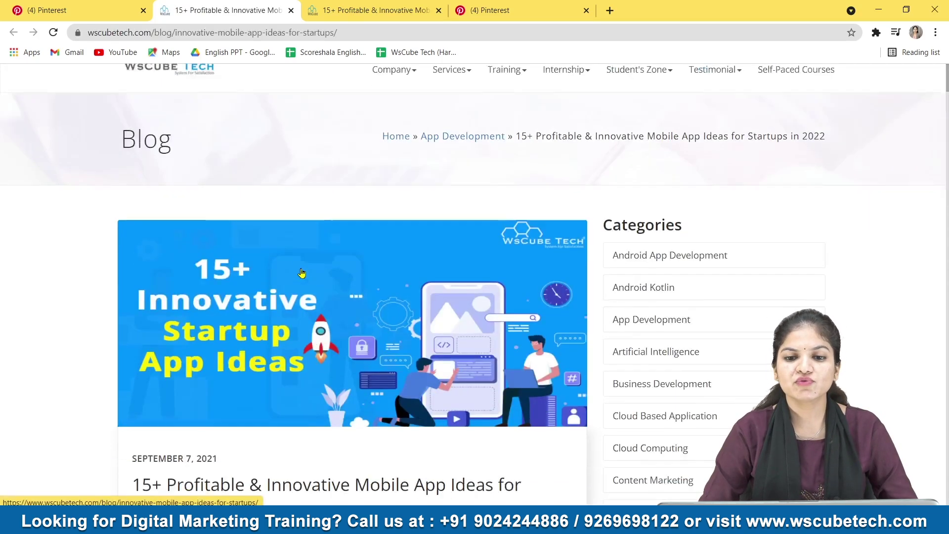
scroll(307, 272, down, 5)
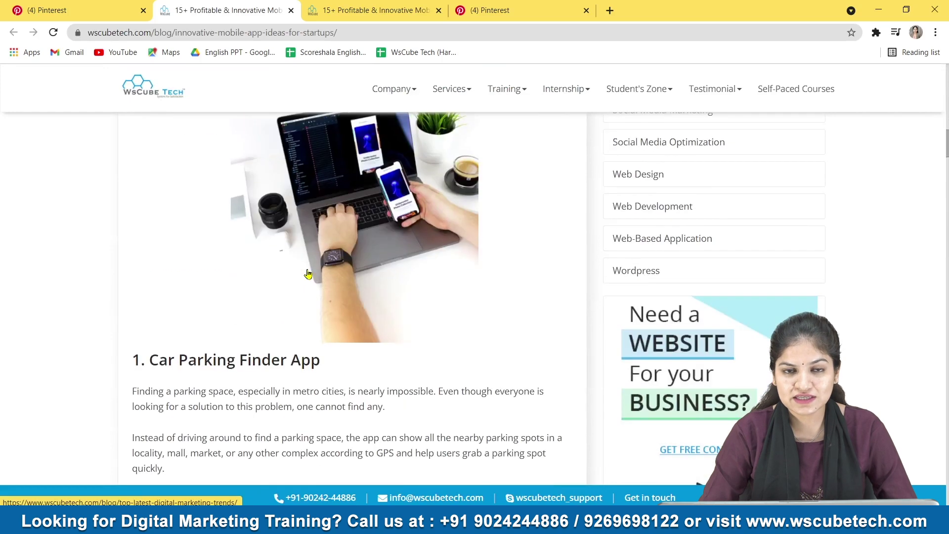
scroll(317, 267, up, 5)
Return to the published Pin and open the WsCube Tech Blogs profile from it
key(ctrl+shift+Tab)
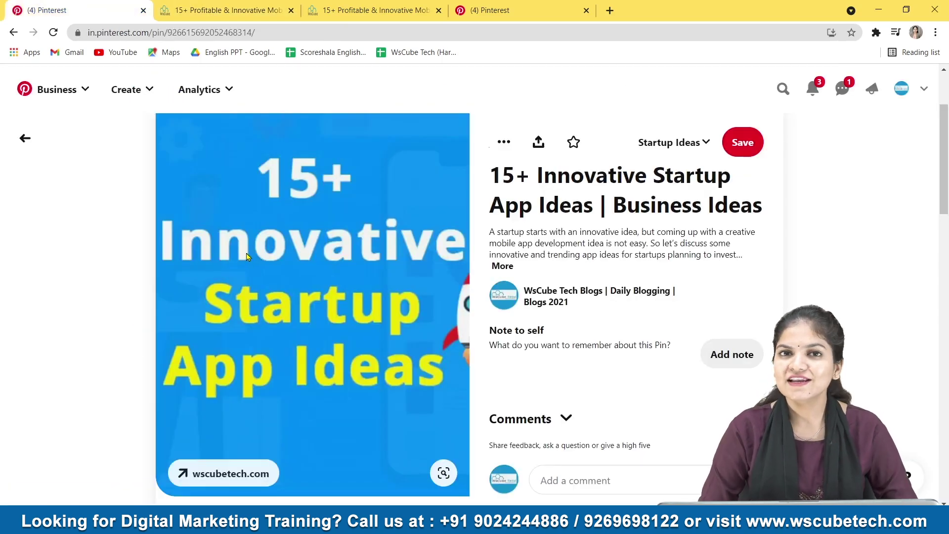
click(575, 292)
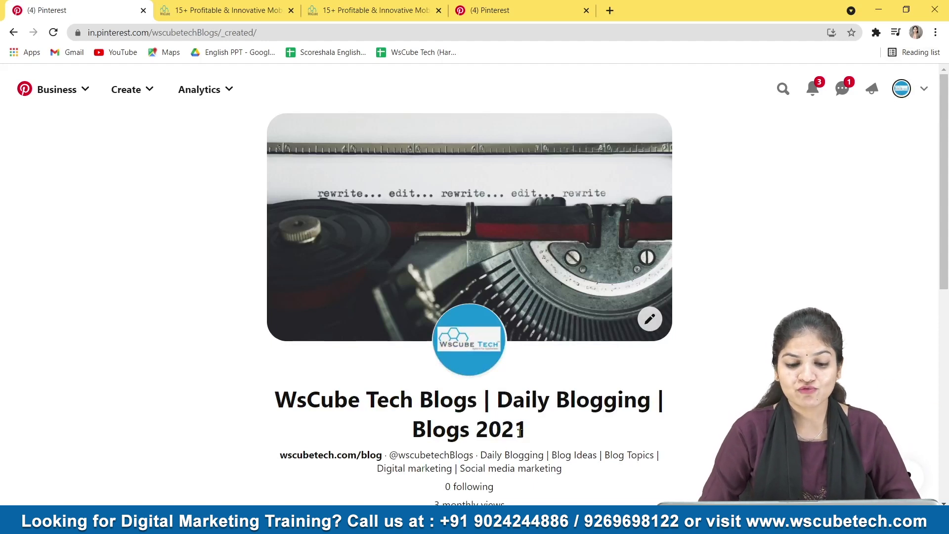
scroll(477, 372, down, 2)
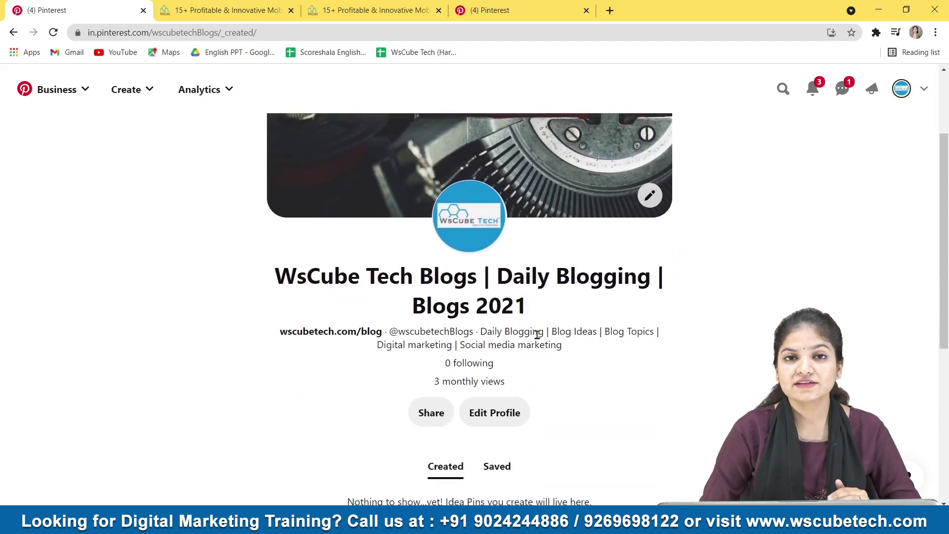